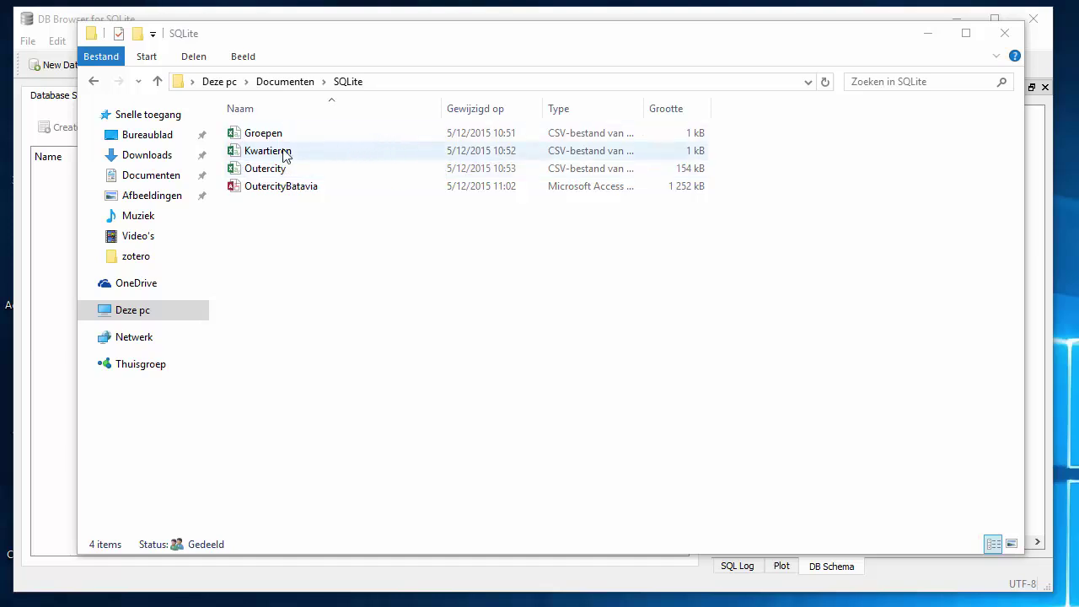
Switch to DB Browser for SQLite, create a database named Outercity.sqlite in the Documenten > SQLite folder, and dismiss the table definition dialog.
{"action": "left_click", "coordinate": [48, 203]}
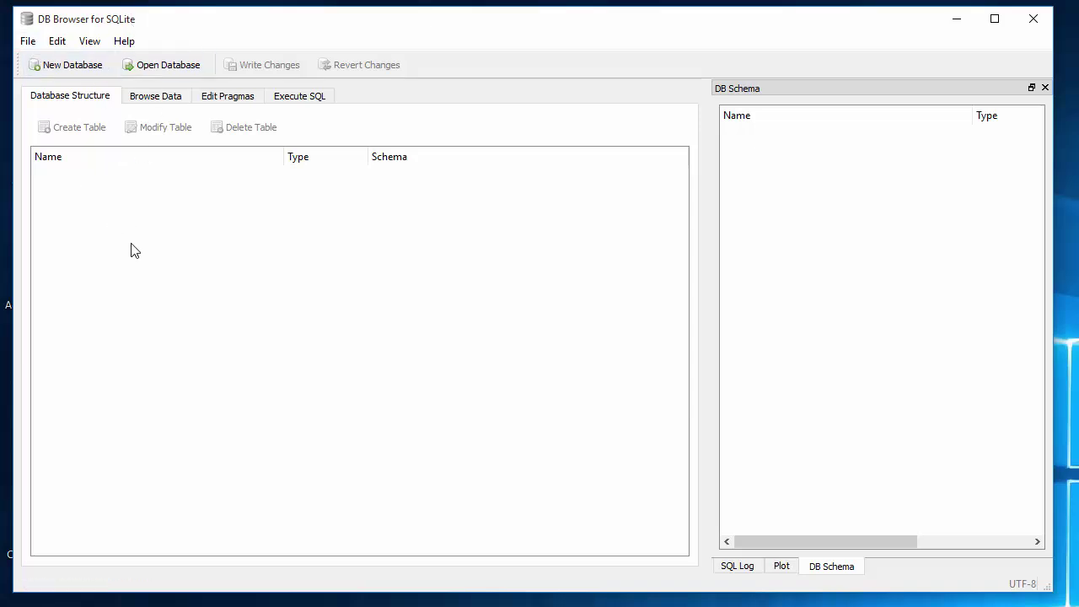
{"action": "left_click", "coordinate": [72, 68]}
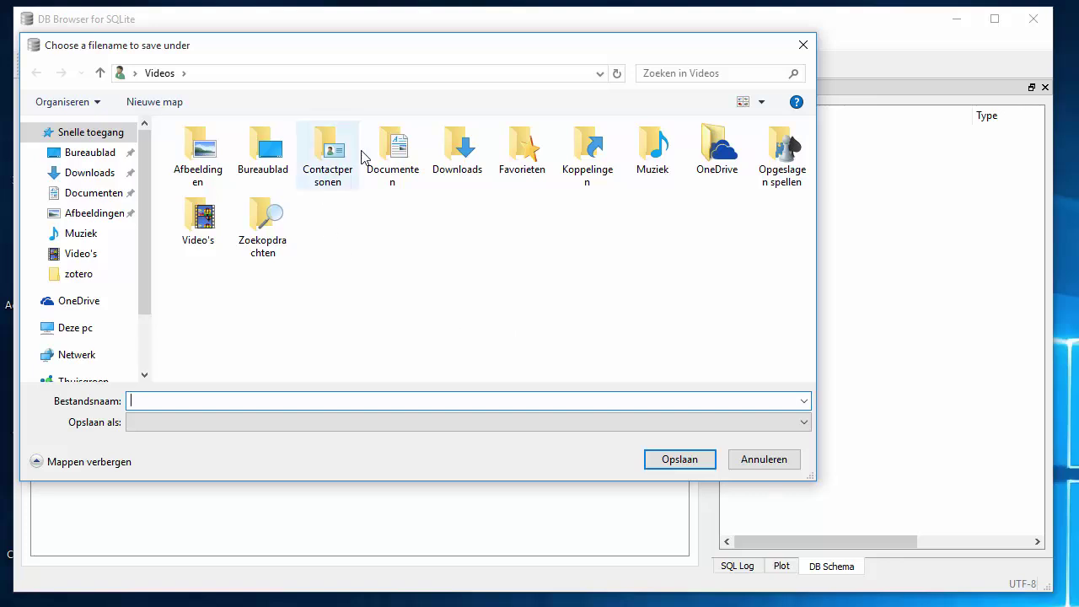
{"action": "double_click", "coordinate": [399, 160]}
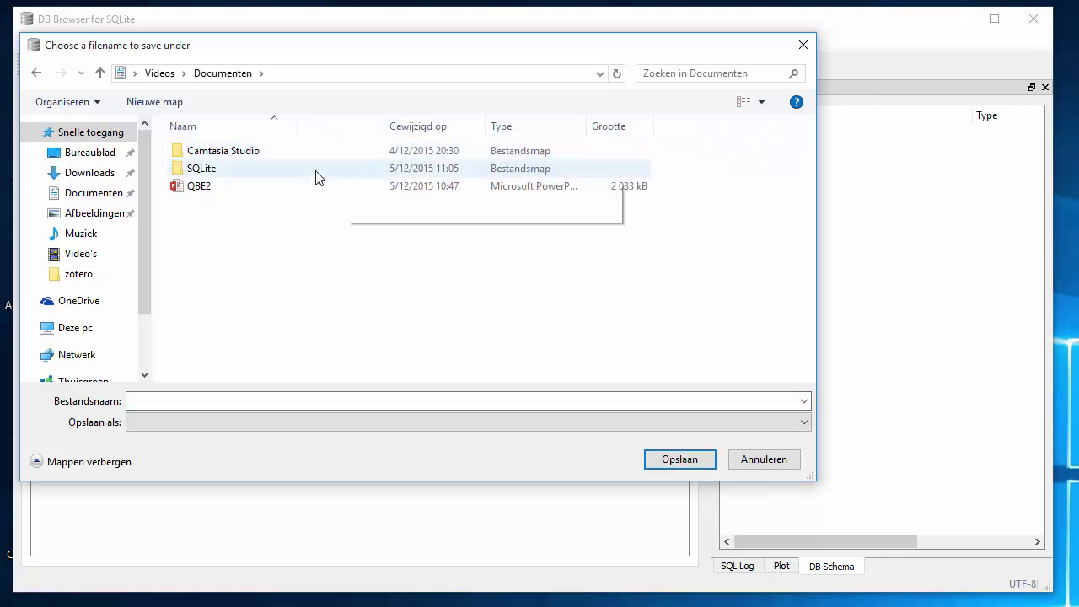
{"action": "double_click", "coordinate": [238, 171]}
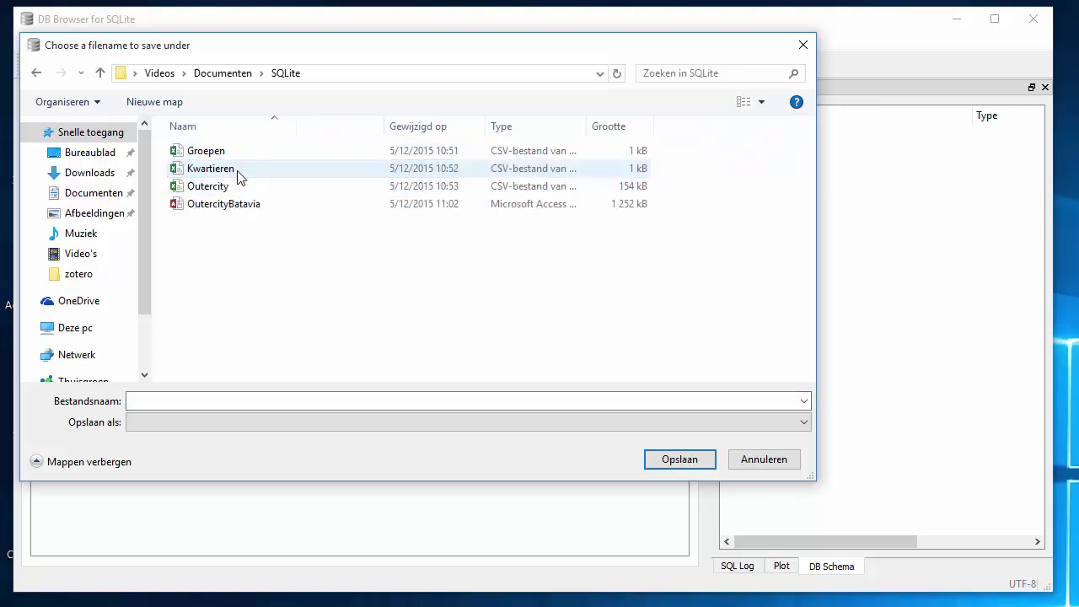
{"action": "left_click", "coordinate": [202, 401]}
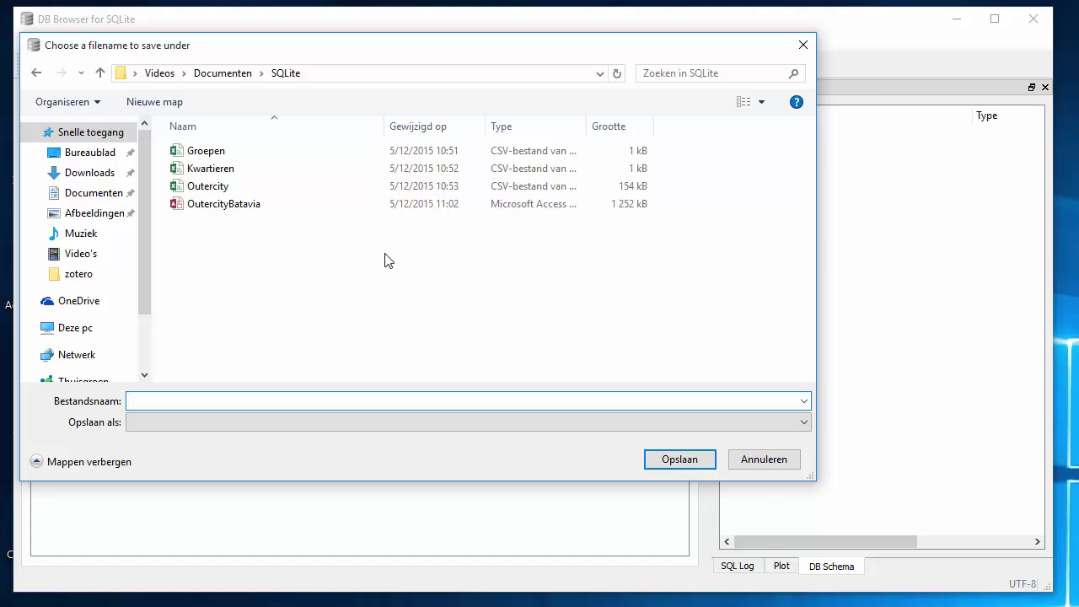
{"action": "type", "text": "Ou"}
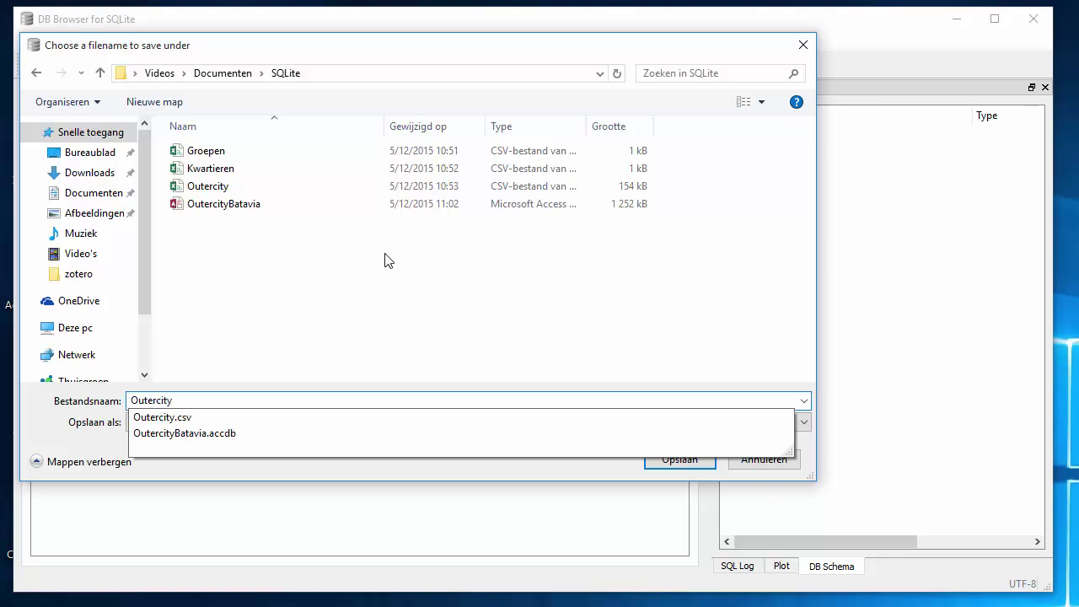
{"action": "type", "text": "tercity.sqlite"}
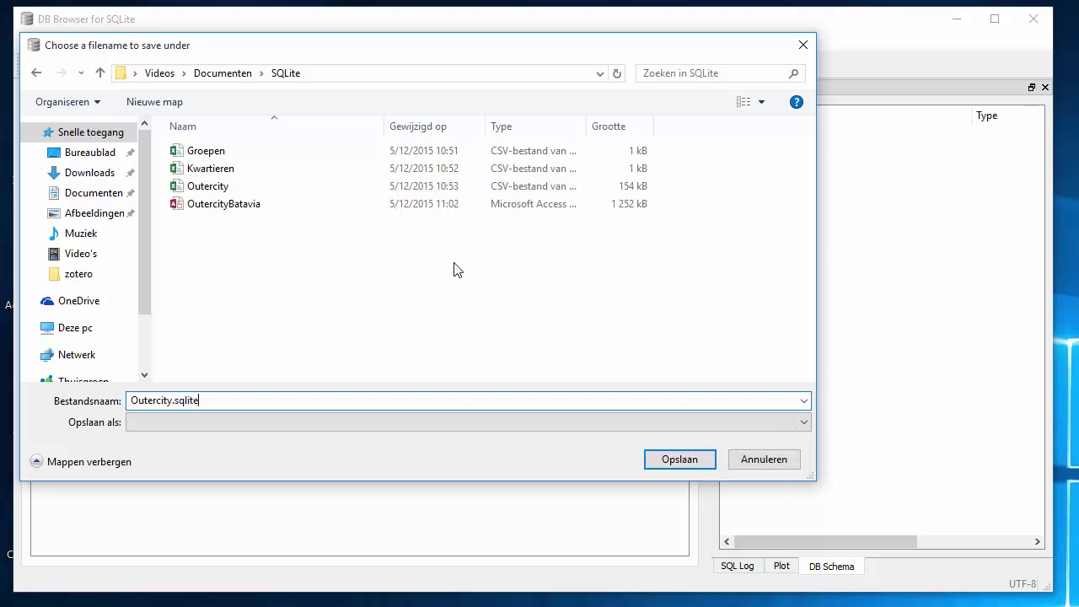
{"action": "left_click", "coordinate": [690, 464]}
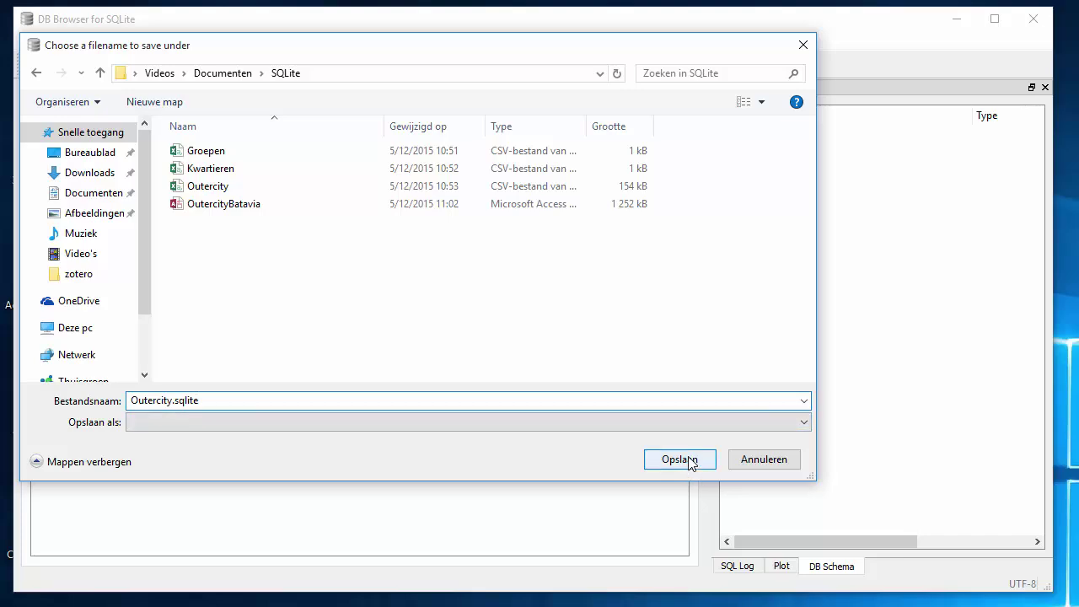
{"action": "left_click", "coordinate": [690, 463]}
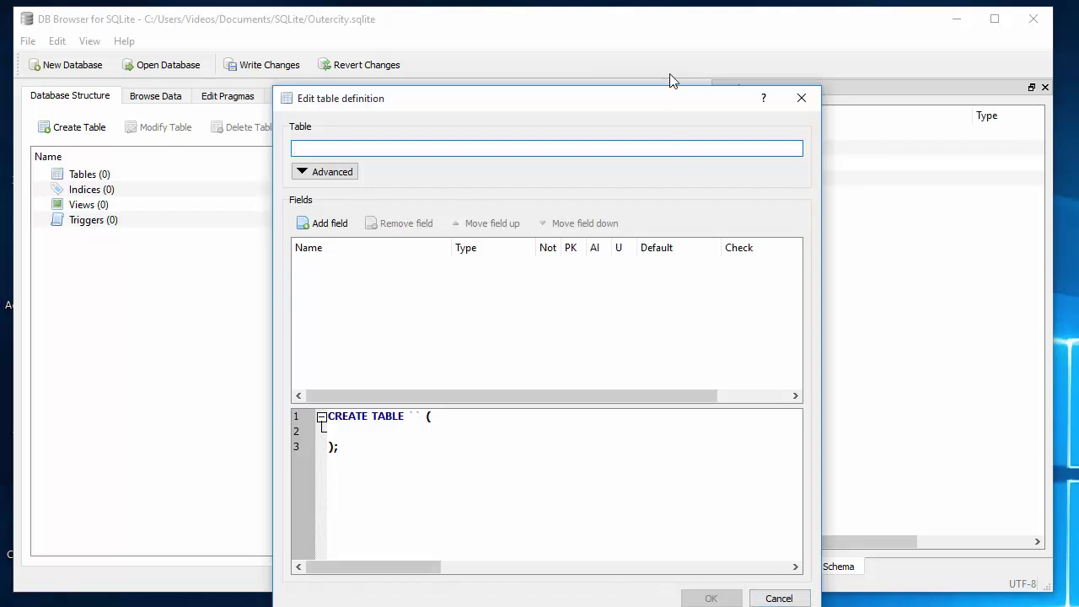
{"action": "left_click_drag", "start_coordinate": [677, 107], "coordinate": [674, 44]}
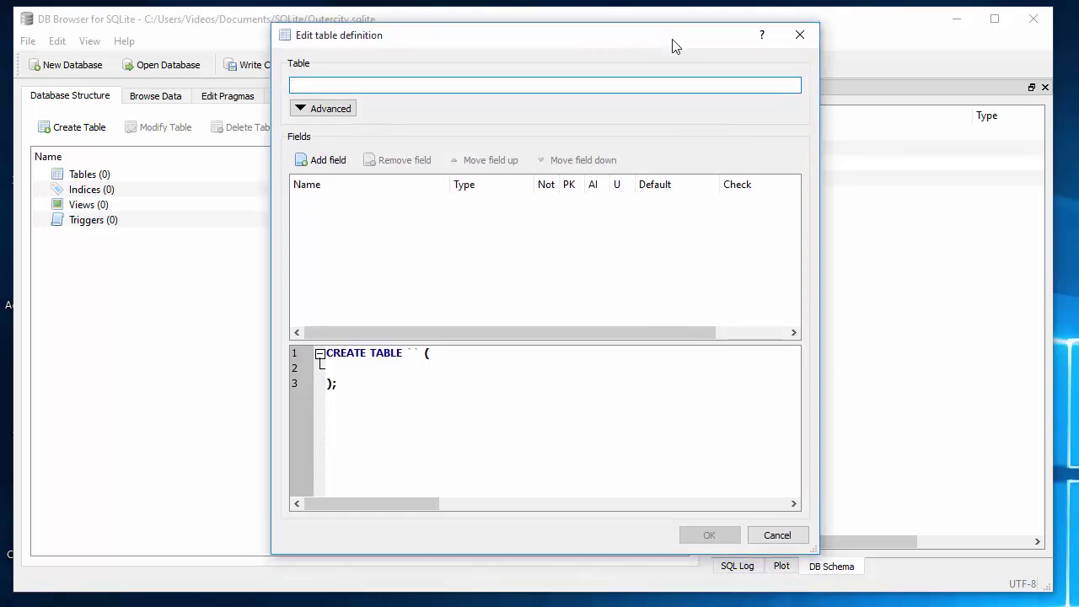
{"action": "left_click", "coordinate": [791, 535]}
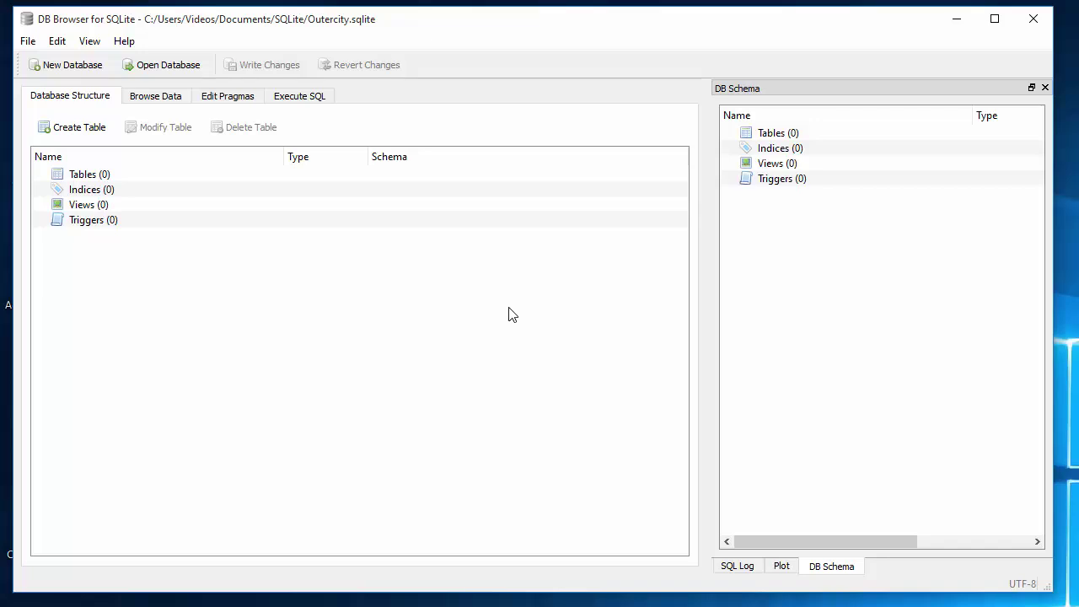
Choose the Groepen CSV file from the SQLite folder to import as a table.
{"action": "left_click", "coordinate": [59, 41]}
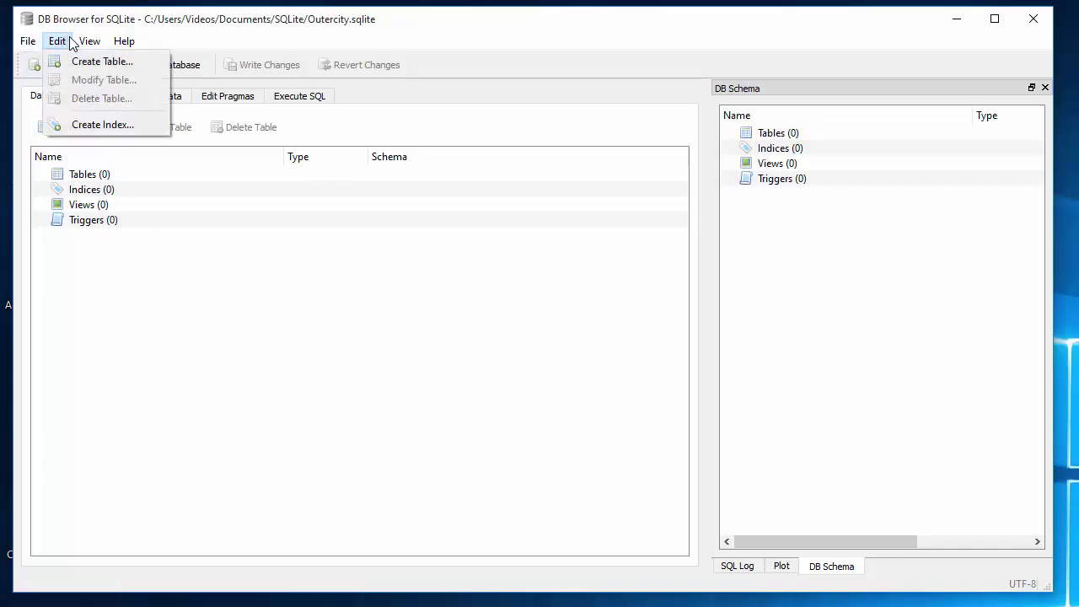
{"action": "mouse_move", "coordinate": [122, 45]}
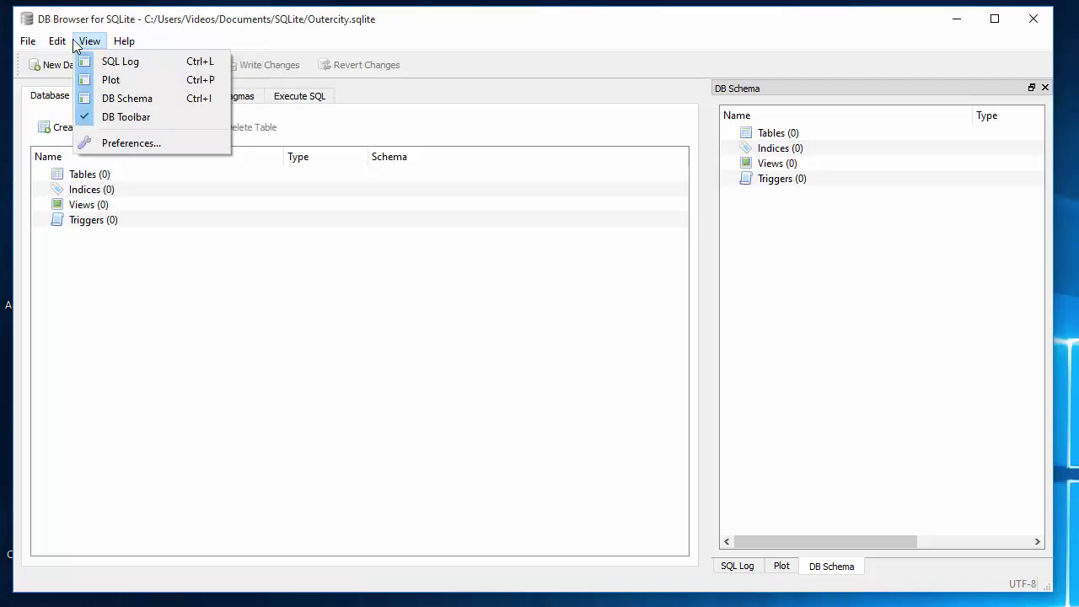
{"action": "mouse_move", "coordinate": [28, 44]}
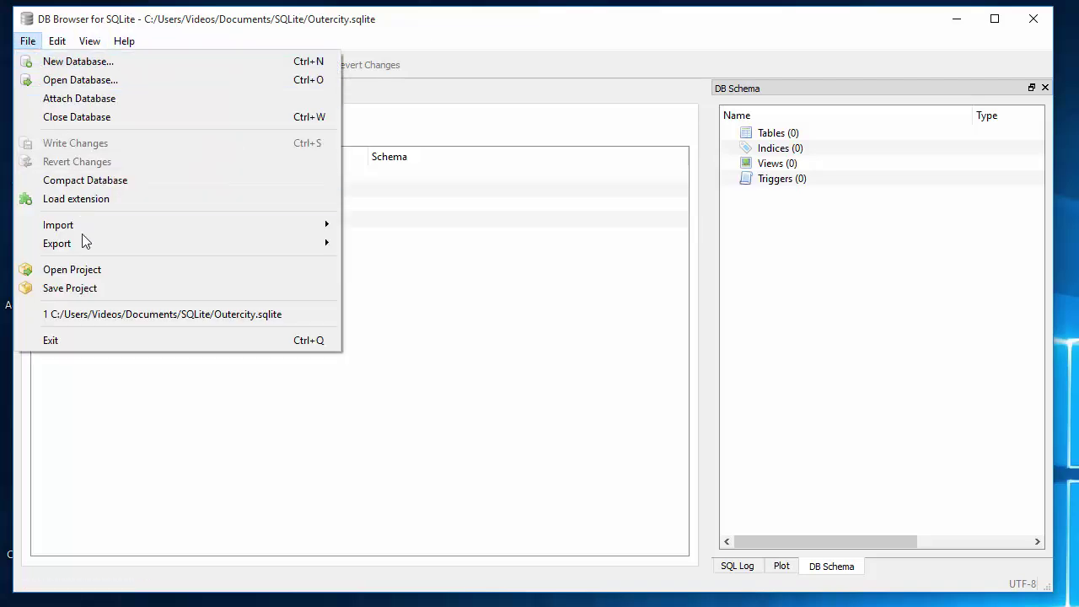
{"action": "mouse_move", "coordinate": [88, 230]}
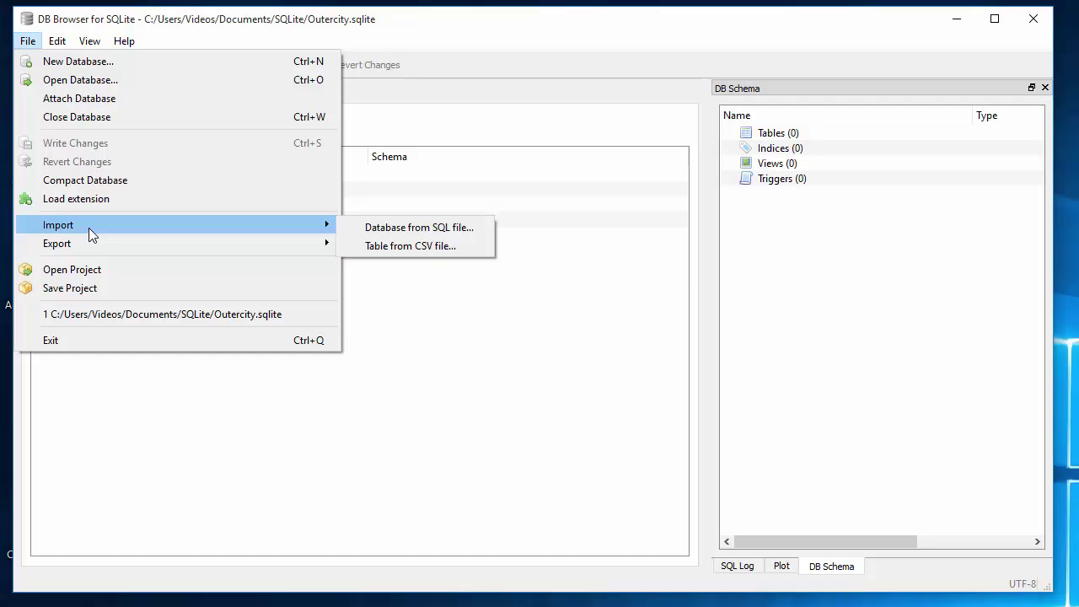
{"action": "left_click", "coordinate": [411, 247]}
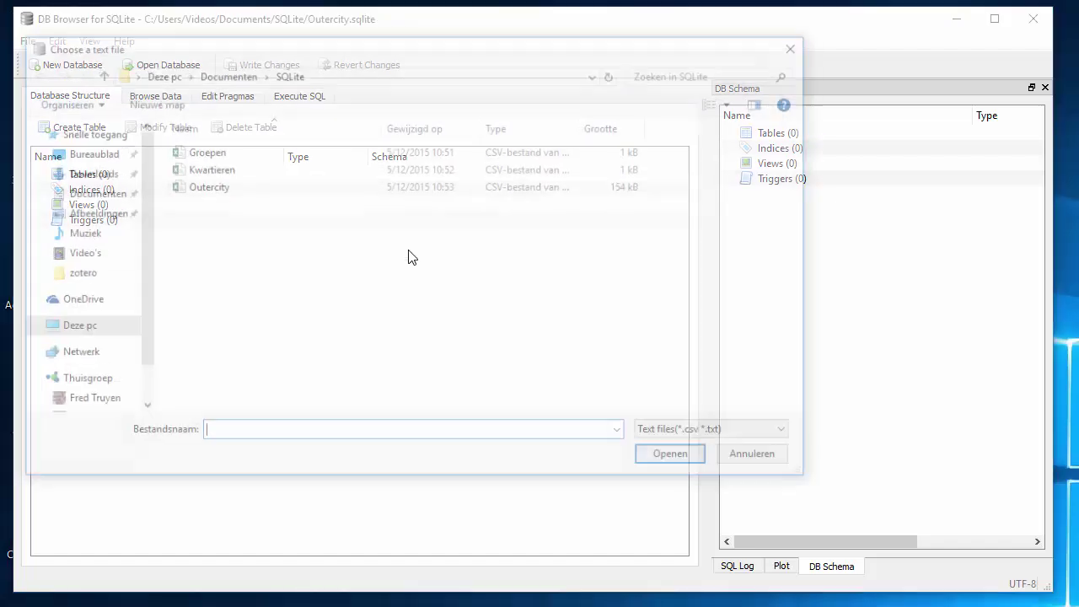
{"action": "left_click", "coordinate": [207, 151]}
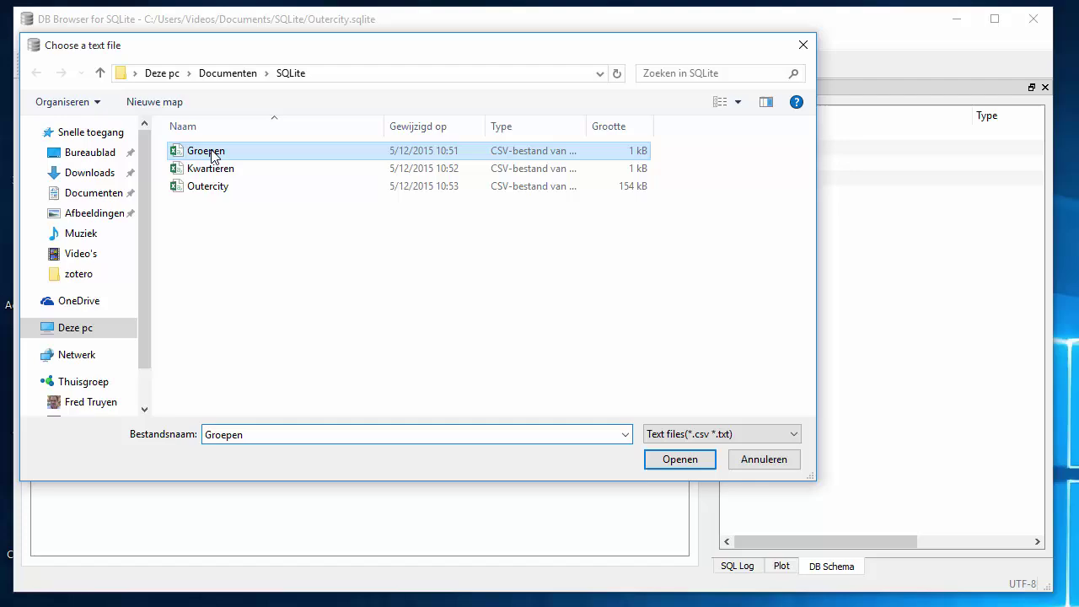
{"action": "left_click", "coordinate": [699, 464]}
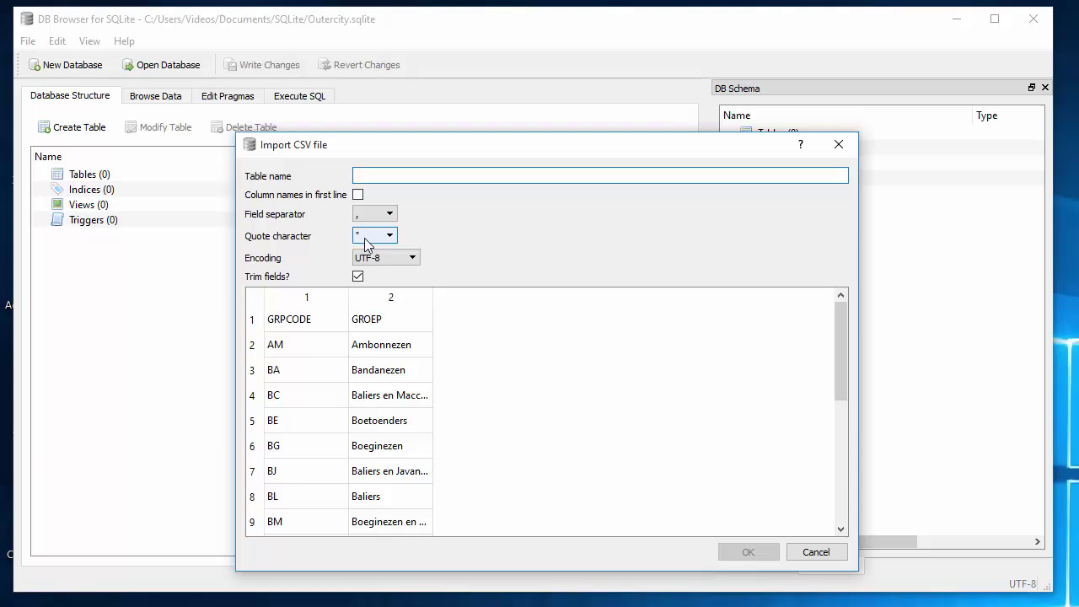
Import the file as table Groepen with column names in the first line, and display the table's records.
{"action": "left_click", "coordinate": [357, 195]}
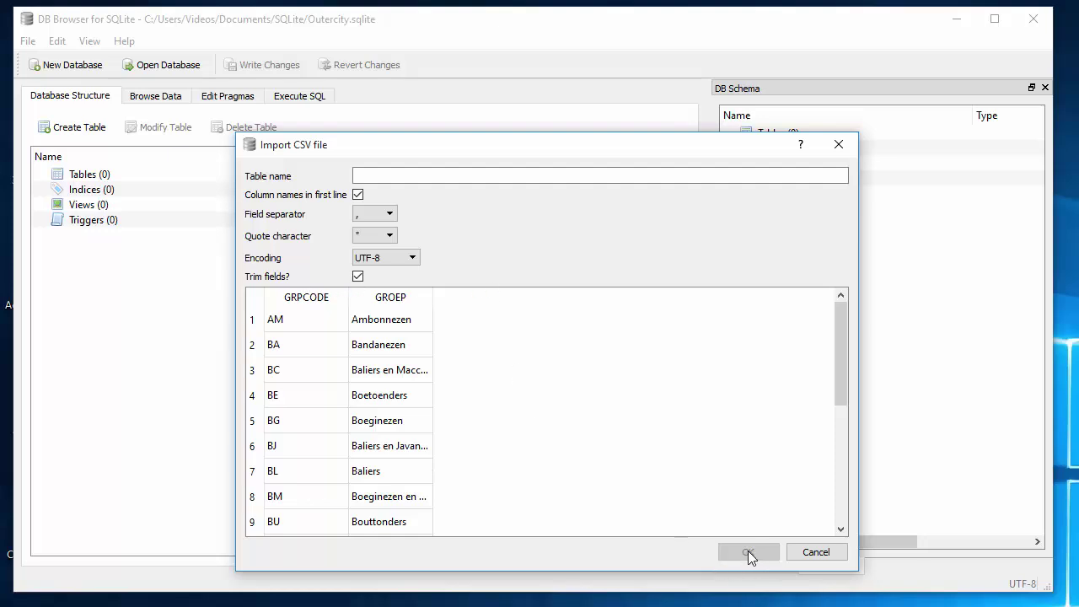
{"action": "left_click", "coordinate": [399, 176]}
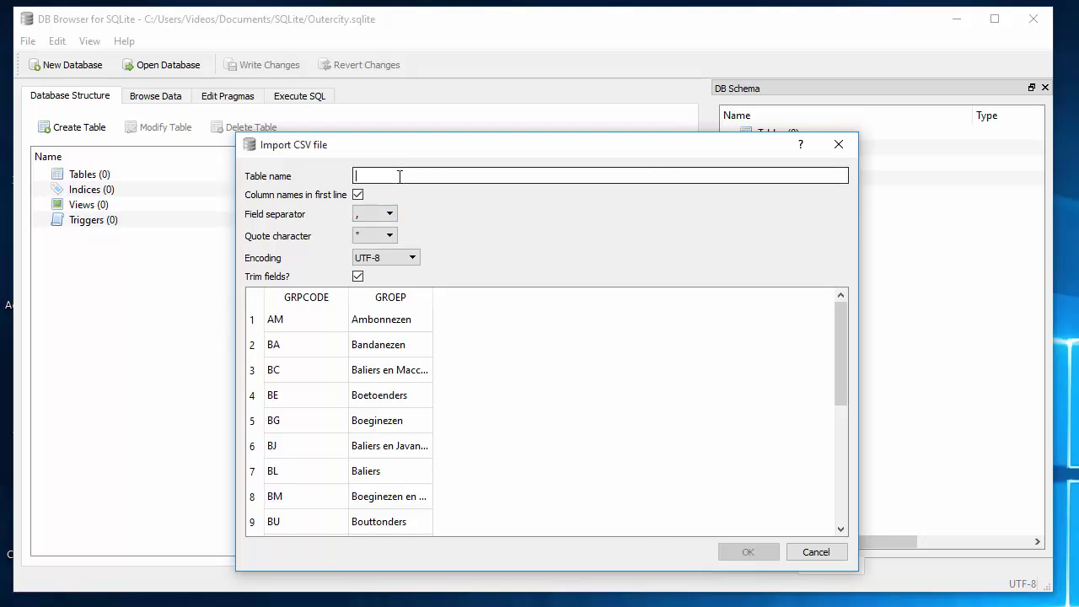
{"action": "type", "text": "Groepen"}
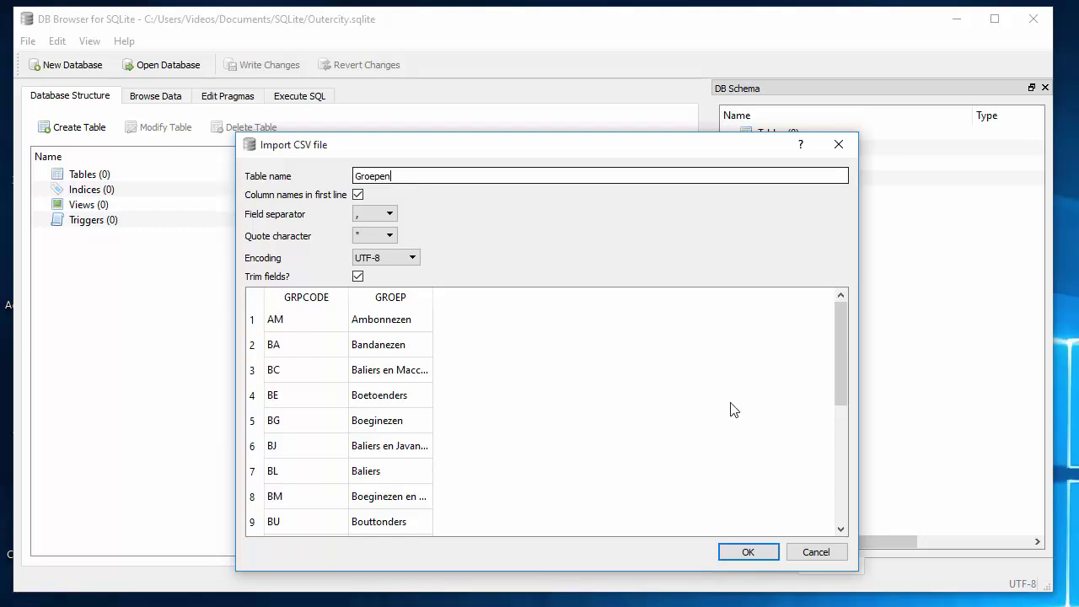
{"action": "left_click", "coordinate": [749, 553]}
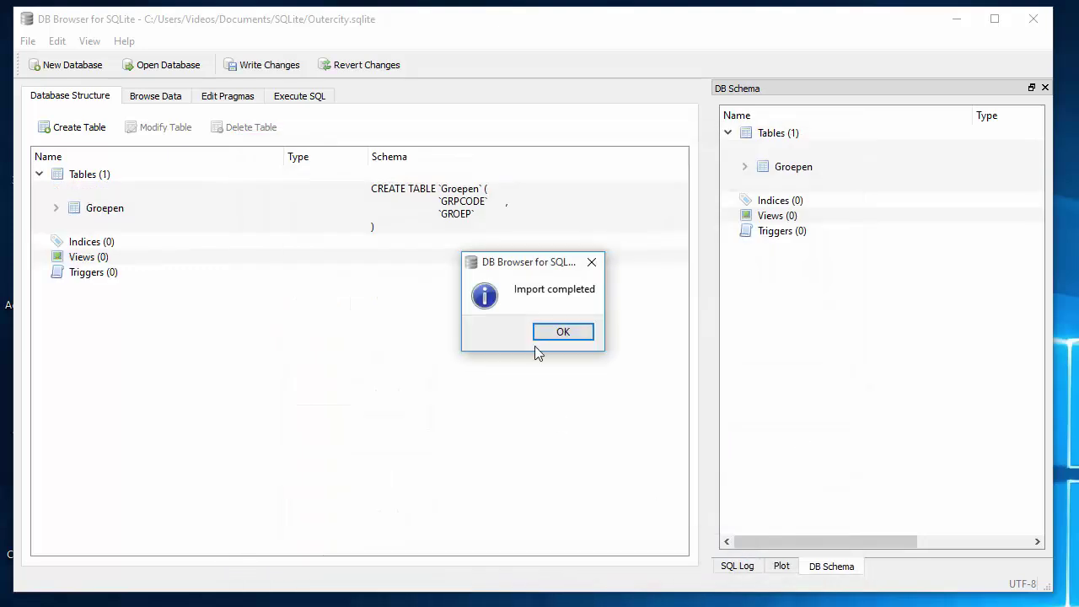
{"action": "left_click", "coordinate": [551, 334]}
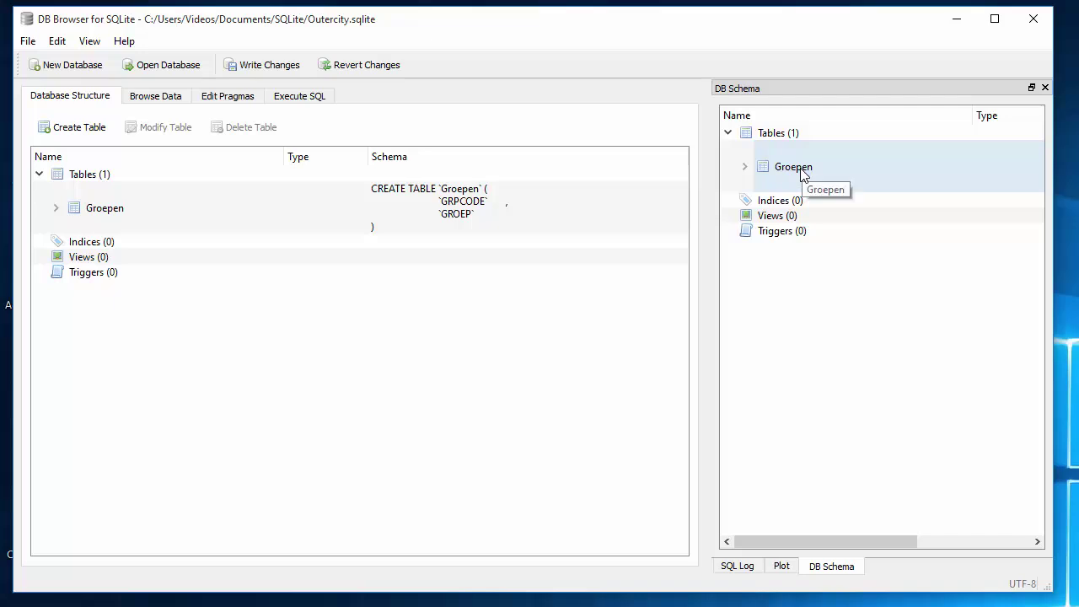
{"action": "left_click", "coordinate": [149, 98]}
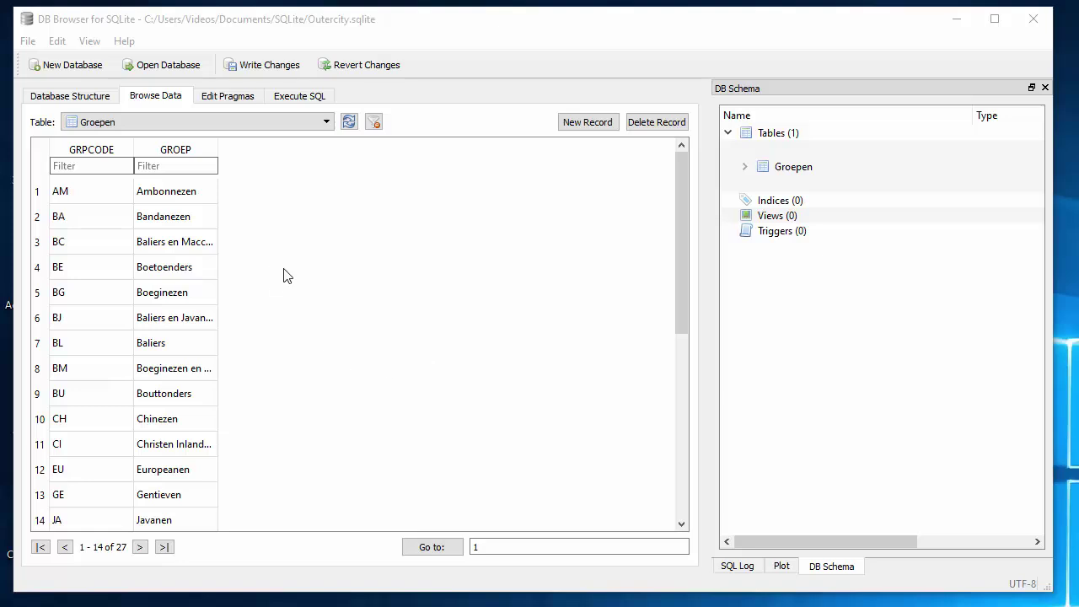
Choose the Kwartieren CSV file from the SQLite folder to import as another table.
{"action": "left_click", "coordinate": [28, 42]}
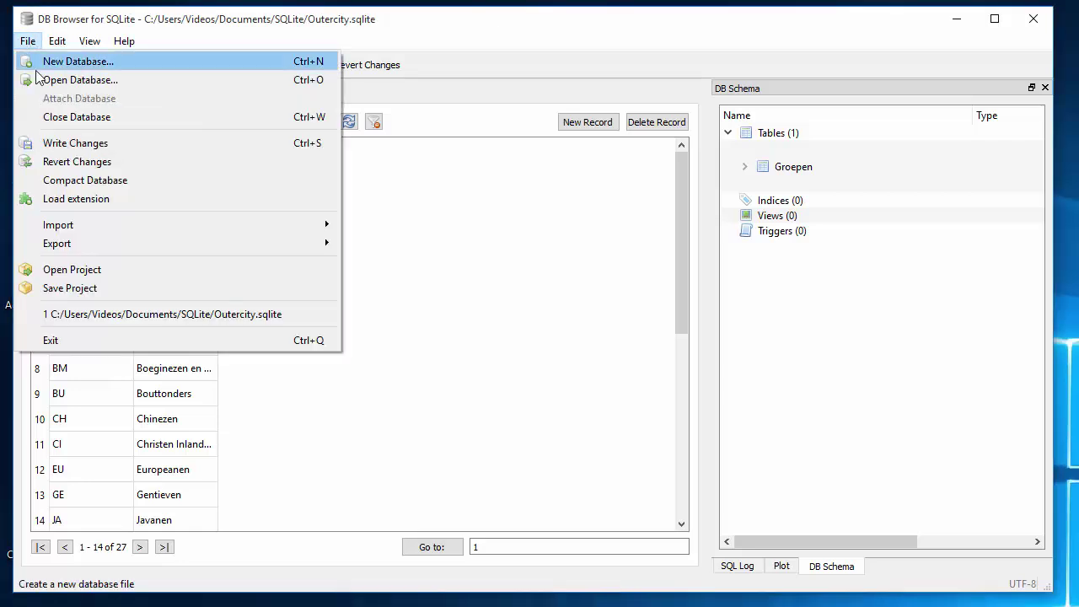
{"action": "mouse_move", "coordinate": [106, 229]}
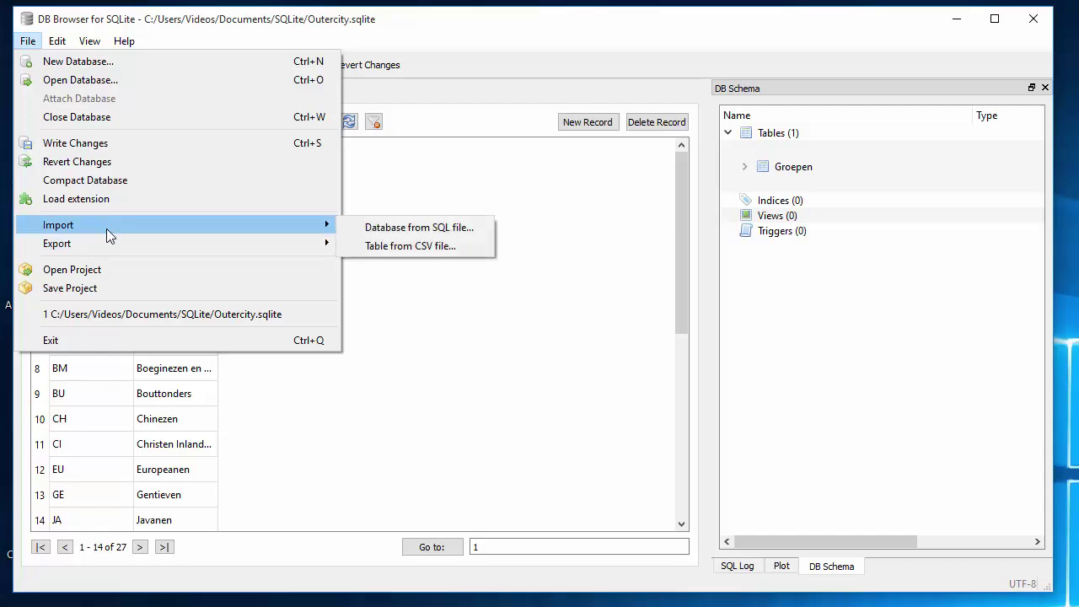
{"action": "left_click", "coordinate": [413, 258]}
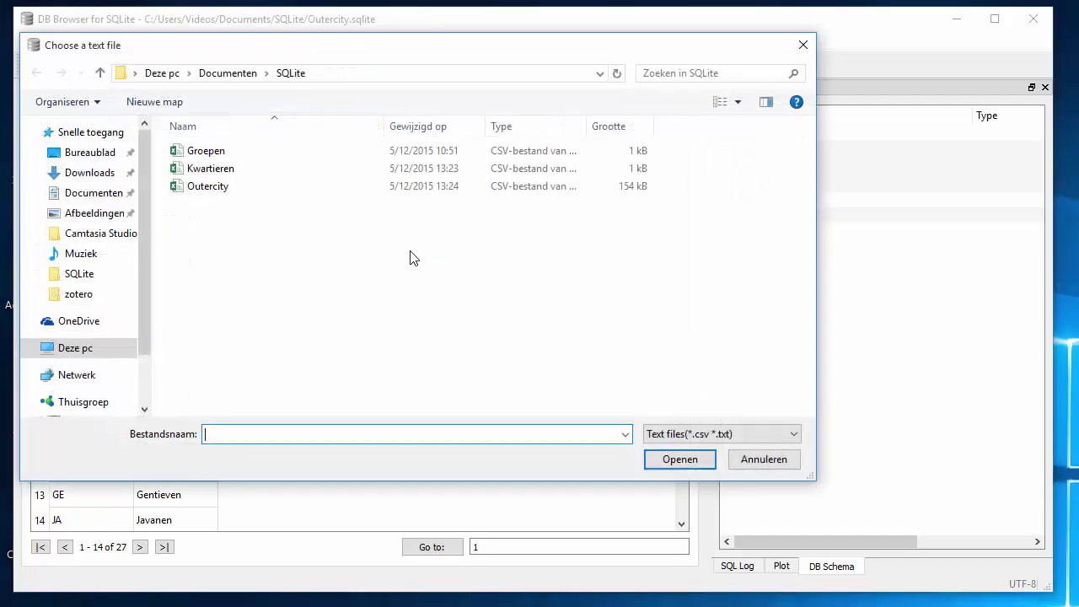
{"action": "left_click", "coordinate": [224, 169]}
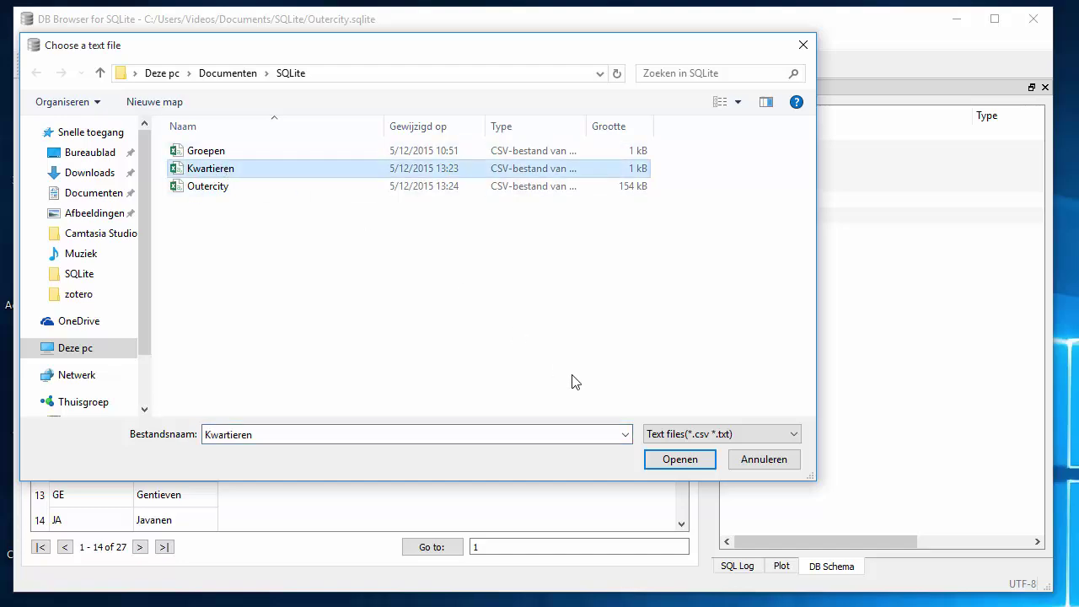
{"action": "left_click", "coordinate": [684, 459]}
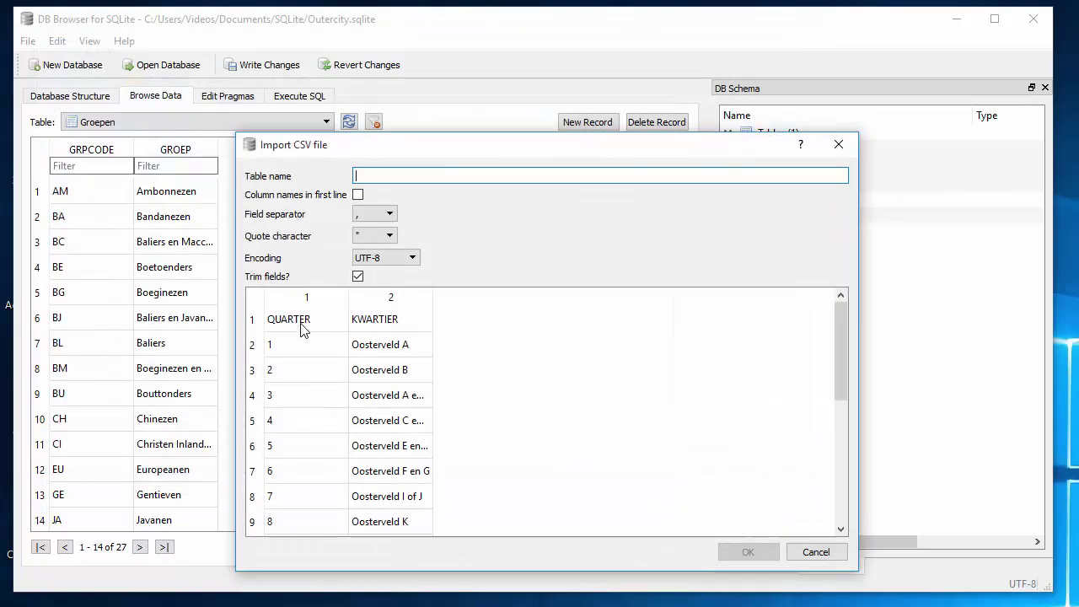
Import the Kwartieren file as table Kwartieren with column names in the first line and a comma as field separator.
{"action": "left_click", "coordinate": [357, 197]}
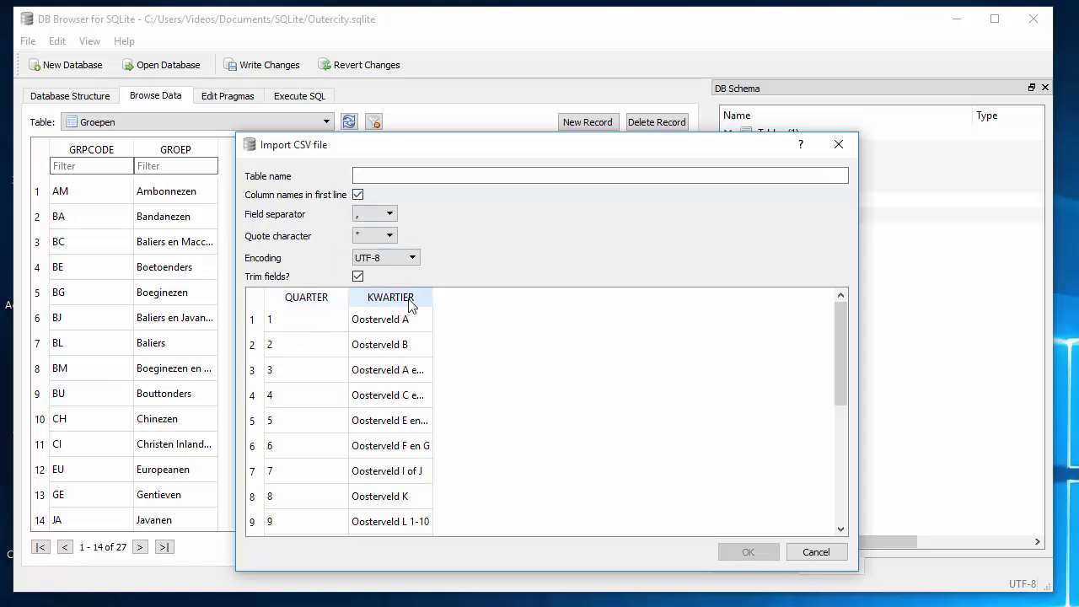
{"action": "left_click", "coordinate": [391, 176]}
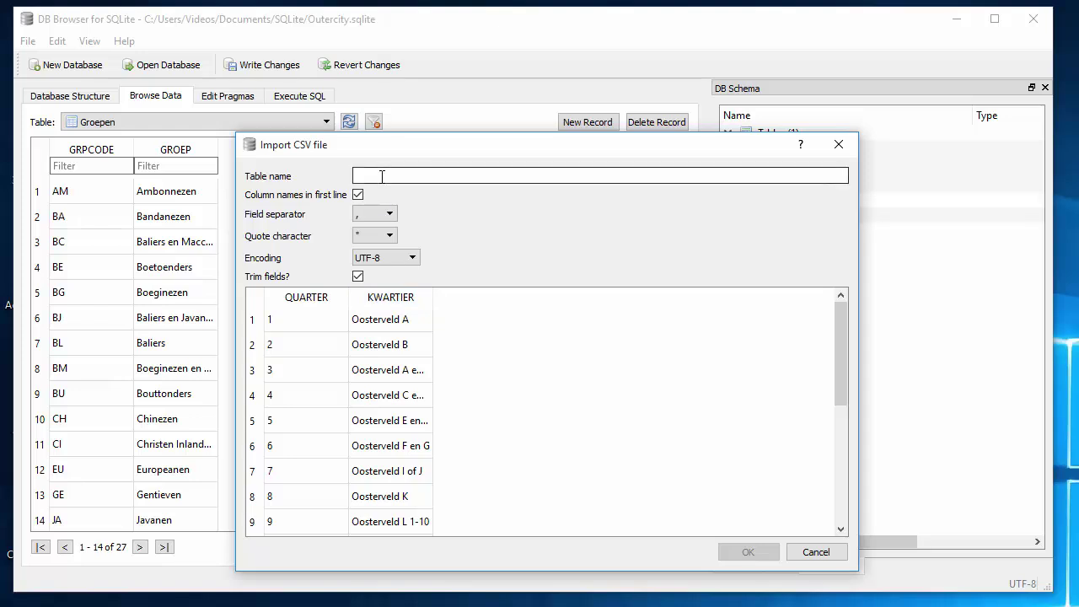
{"action": "type", "text": "Kwar"}
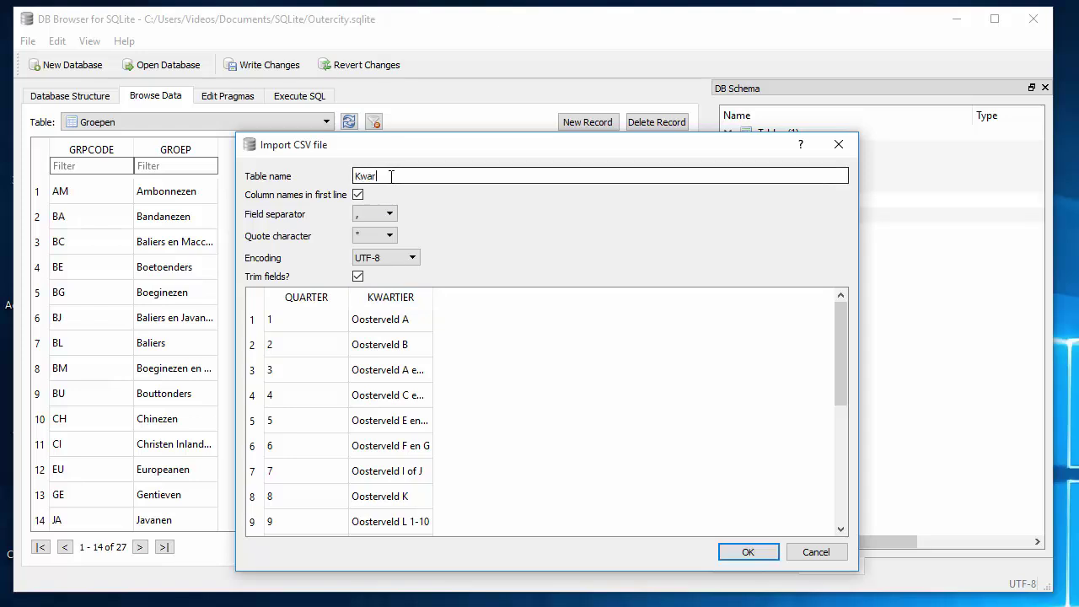
{"action": "type", "text": "tieren"}
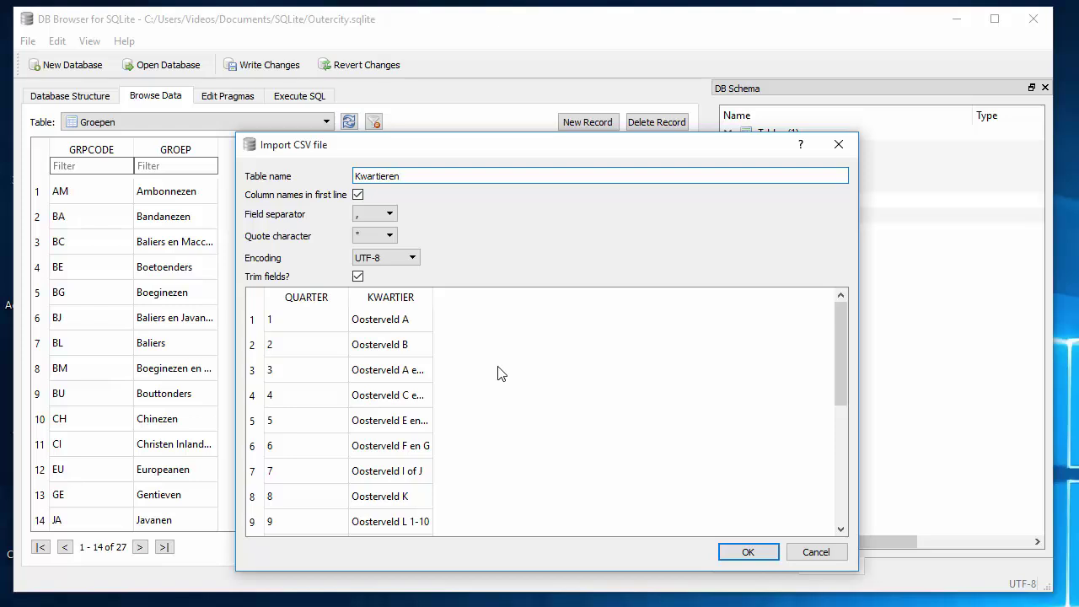
{"action": "left_click", "coordinate": [389, 215]}
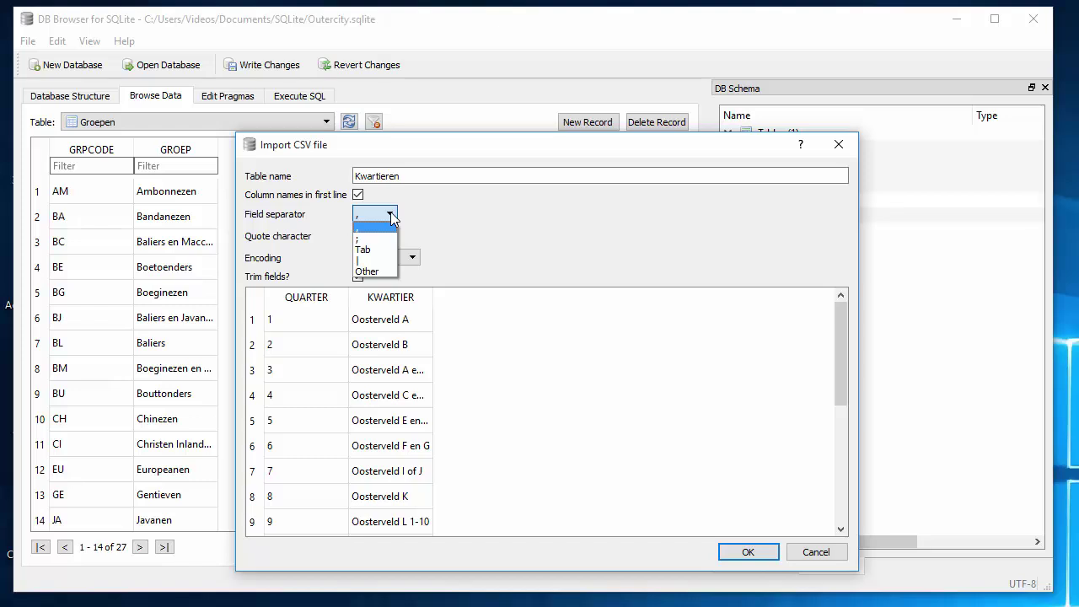
{"action": "left_click", "coordinate": [390, 214]}
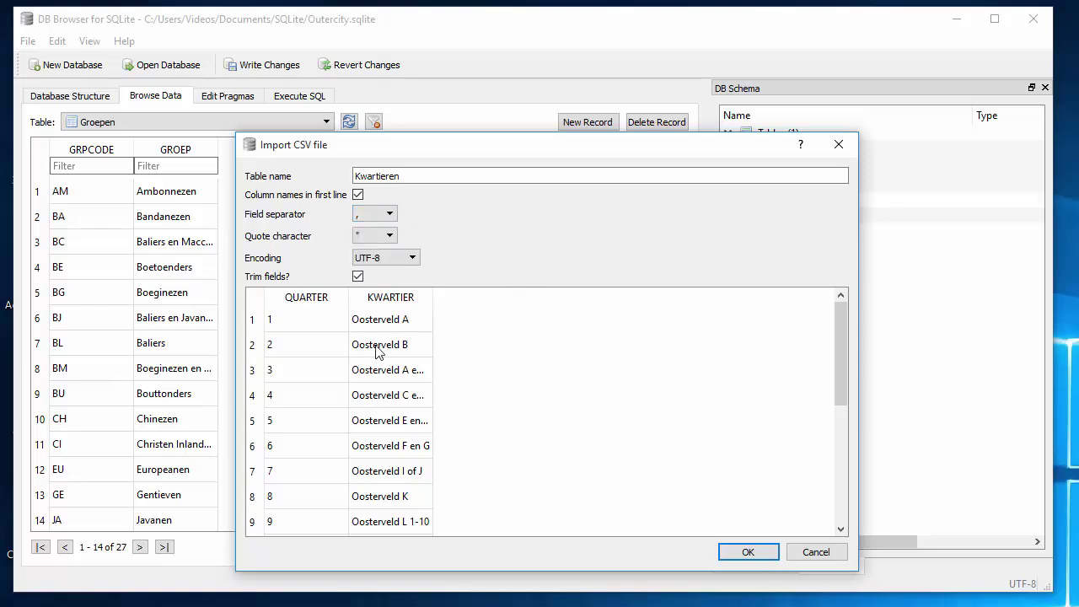
{"action": "left_click", "coordinate": [354, 216]}
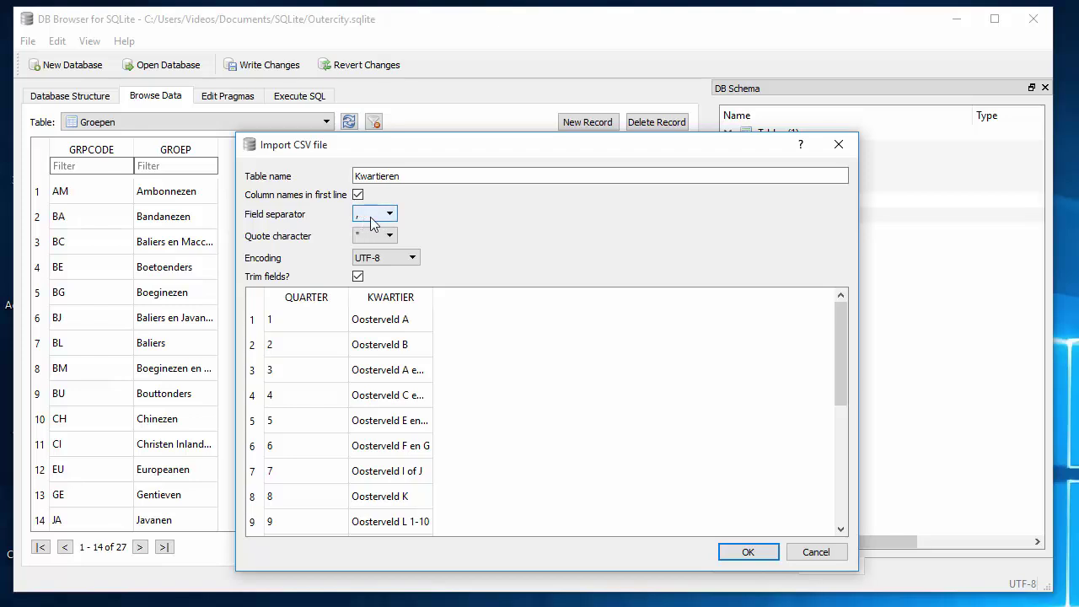
{"action": "left_click", "coordinate": [748, 552]}
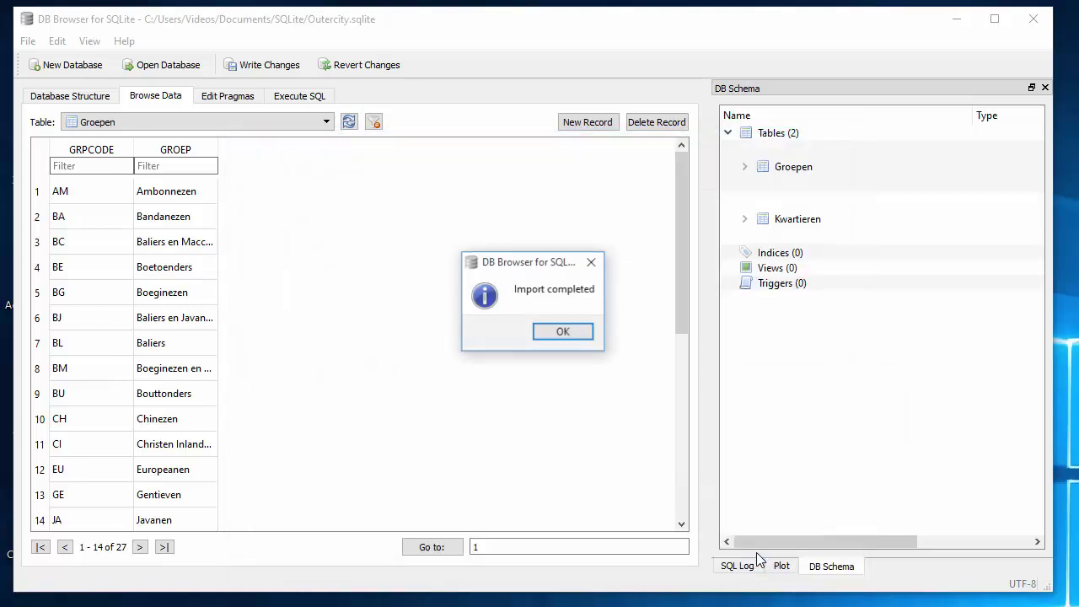
{"action": "left_click", "coordinate": [564, 331]}
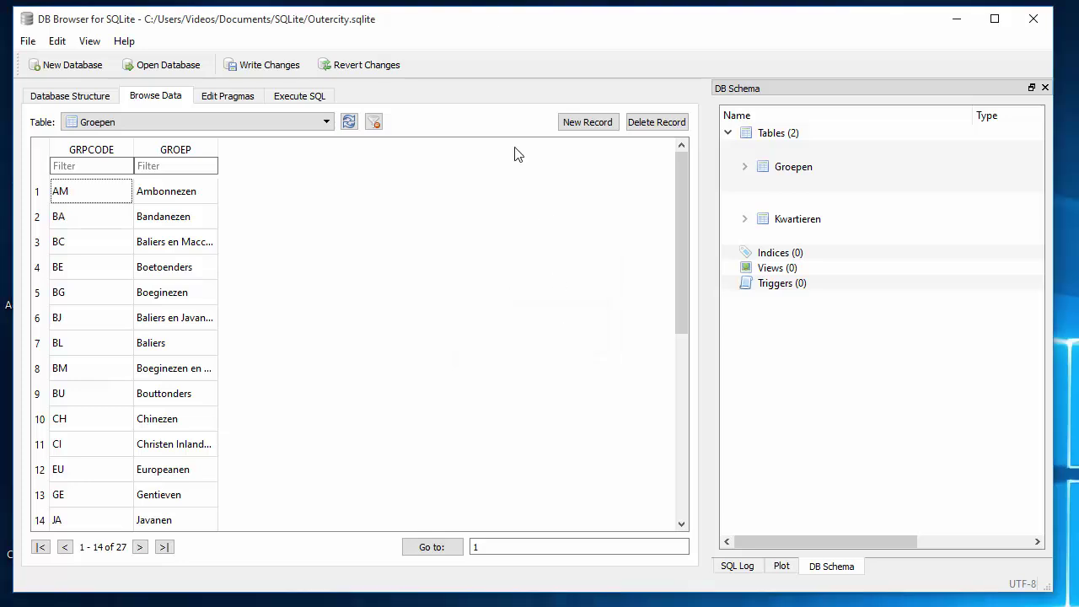
Display the records of the Kwartieren table and look through its rows.
{"action": "left_click", "coordinate": [323, 125]}
{"action": "left_click", "coordinate": [106, 148]}
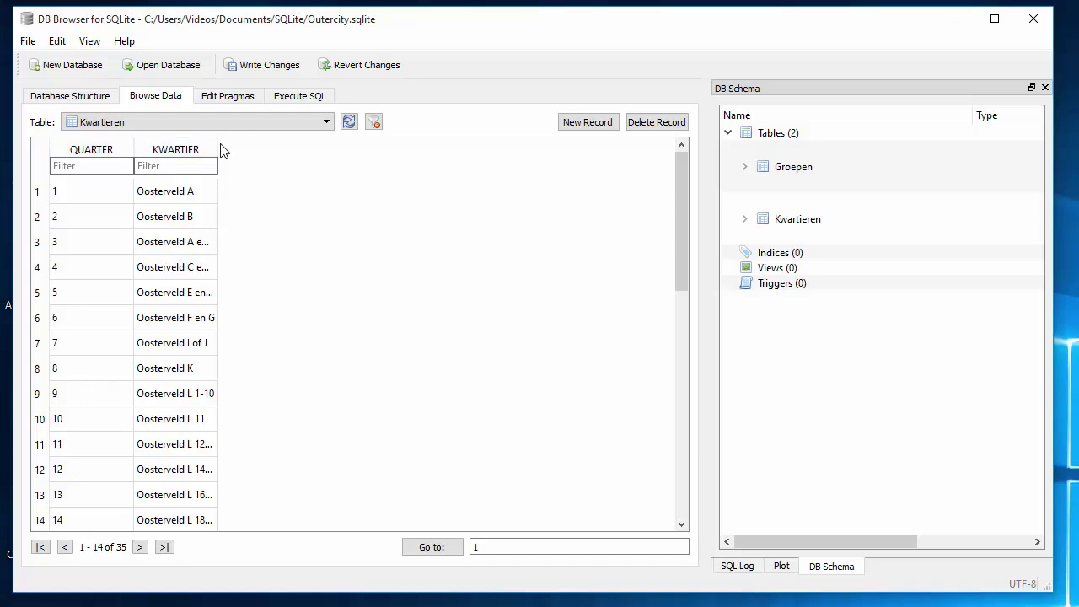
{"action": "scroll", "coordinate": [270, 306], "scroll_direction": "down", "scroll_amount": 5}
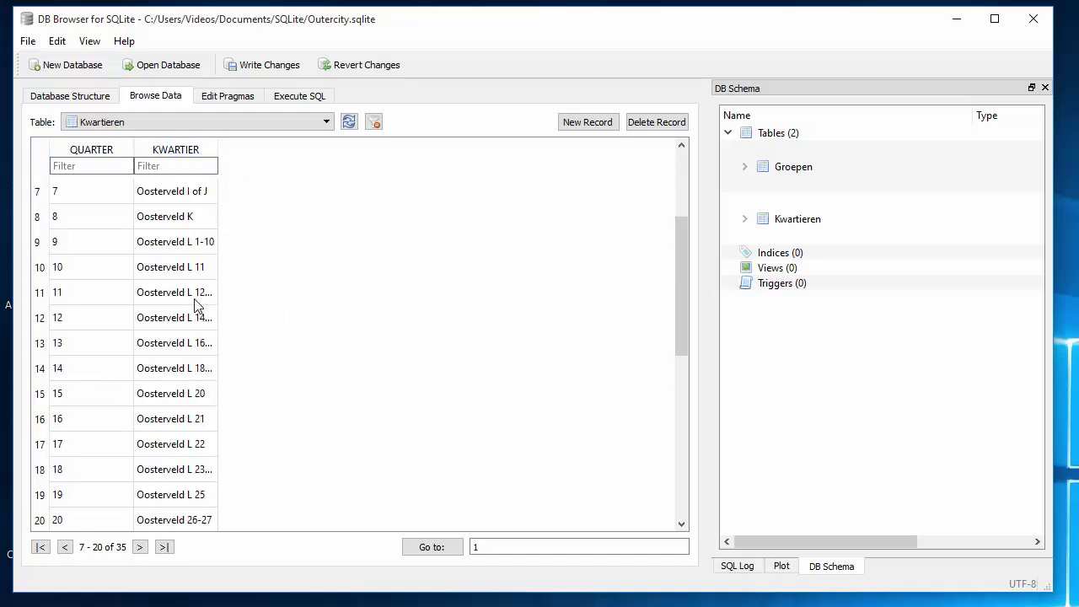
{"action": "scroll", "coordinate": [194, 305], "scroll_direction": "up", "scroll_amount": 5}
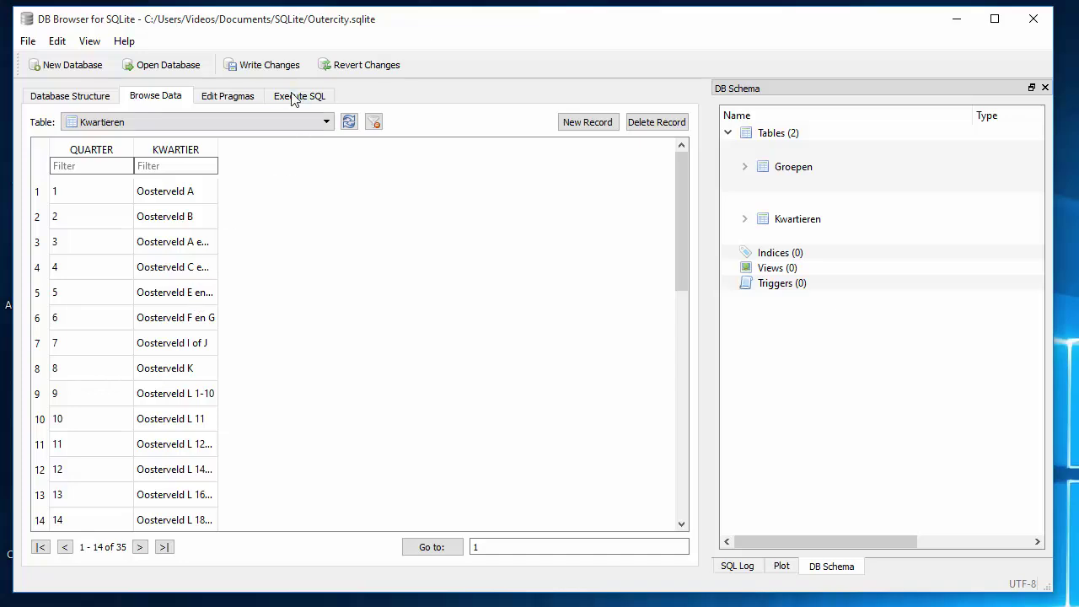
Import the Outercity CSV file from the SQLite folder as a table named Outercity.
{"action": "left_click", "coordinate": [30, 42]}
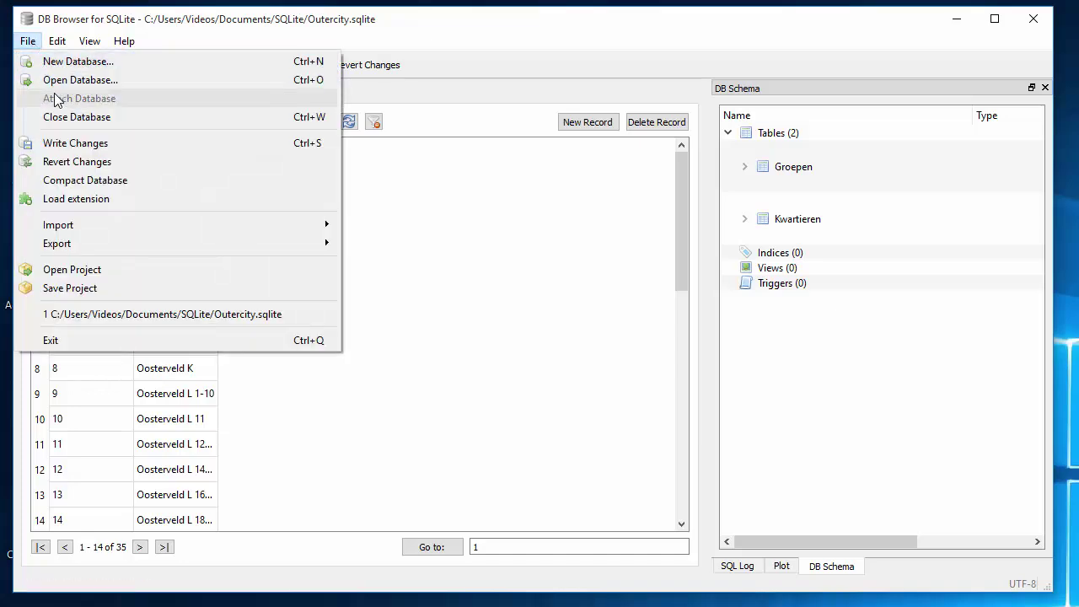
{"action": "mouse_move", "coordinate": [109, 221]}
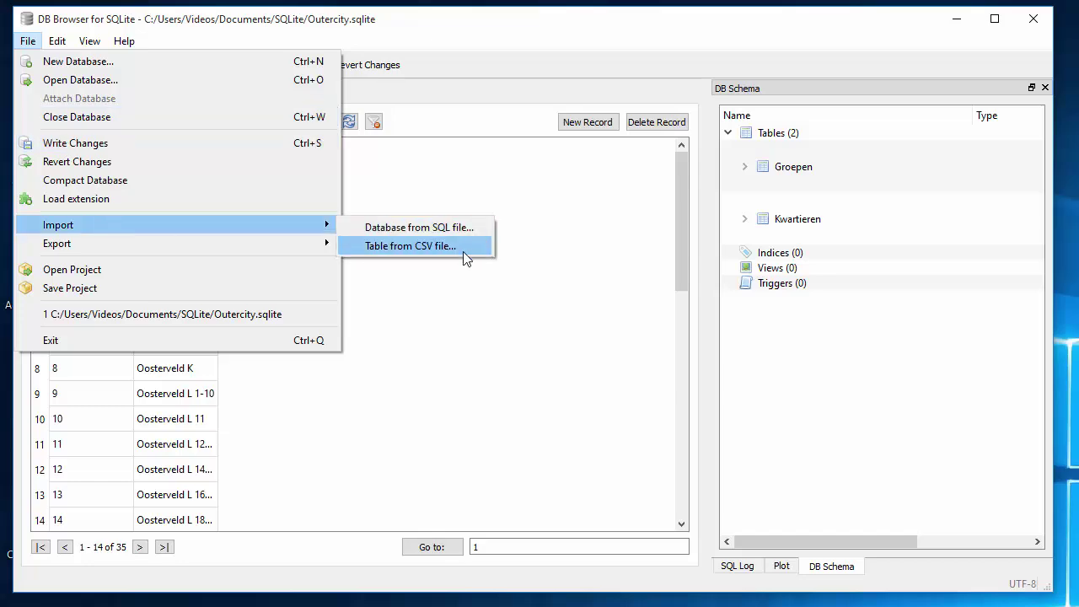
{"action": "left_click", "coordinate": [420, 246]}
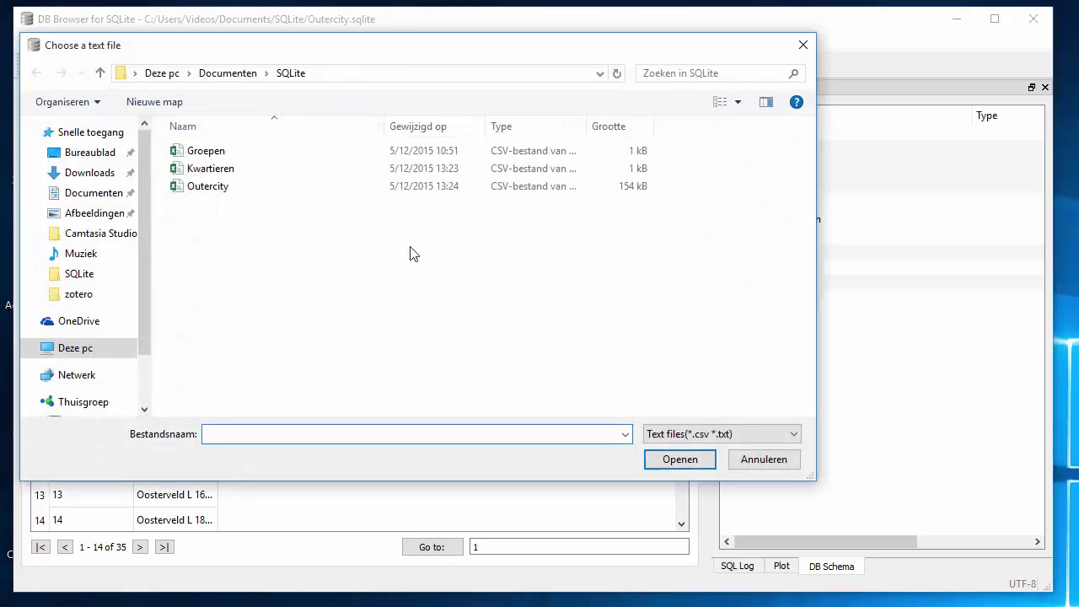
{"action": "left_click", "coordinate": [199, 188]}
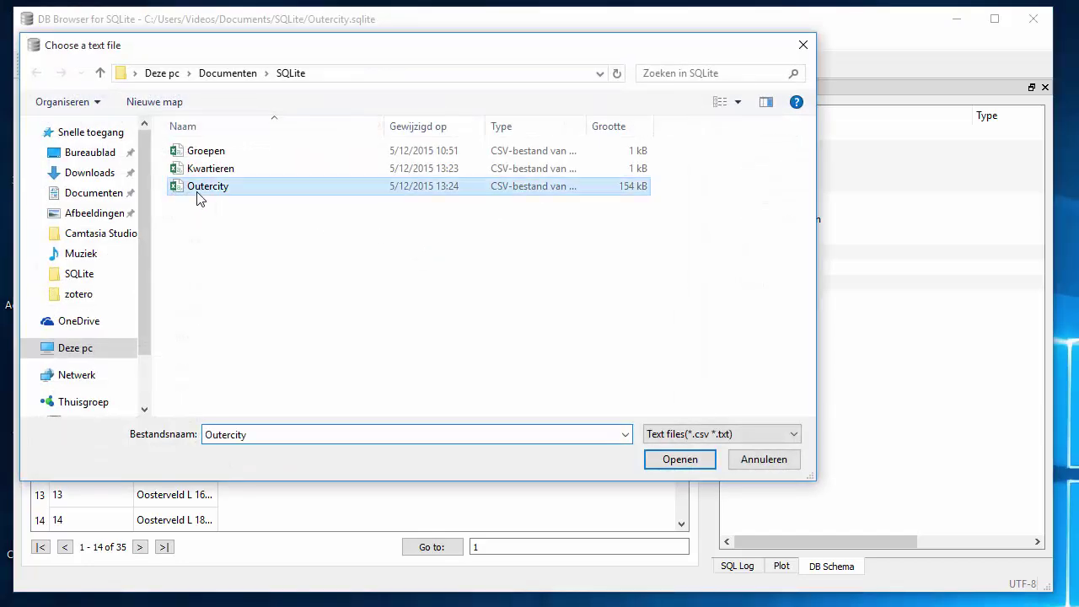
{"action": "left_click", "coordinate": [688, 463]}
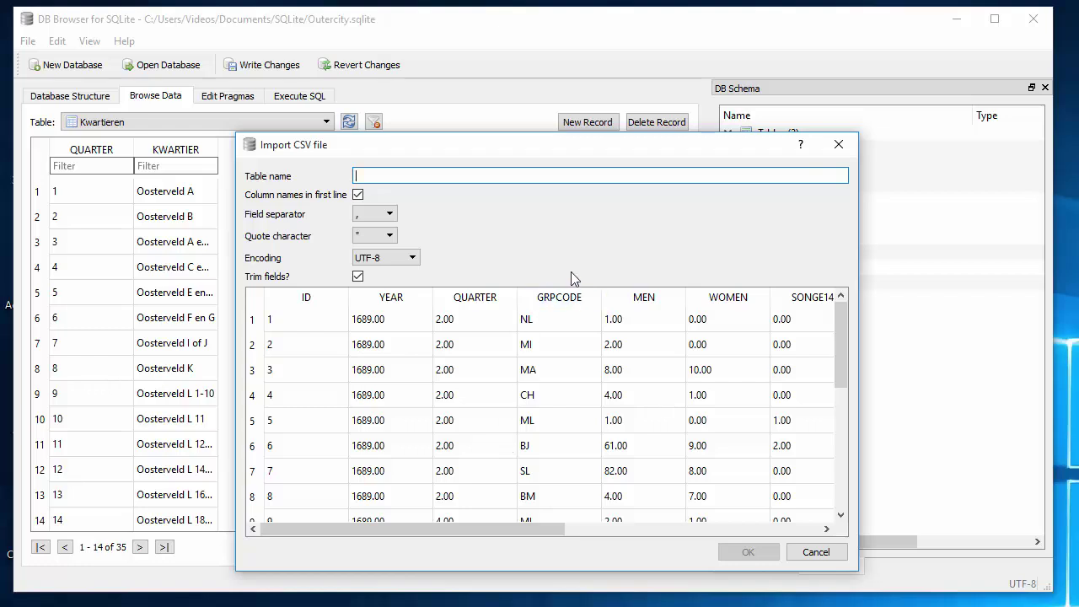
{"action": "type", "text": "Outercity"}
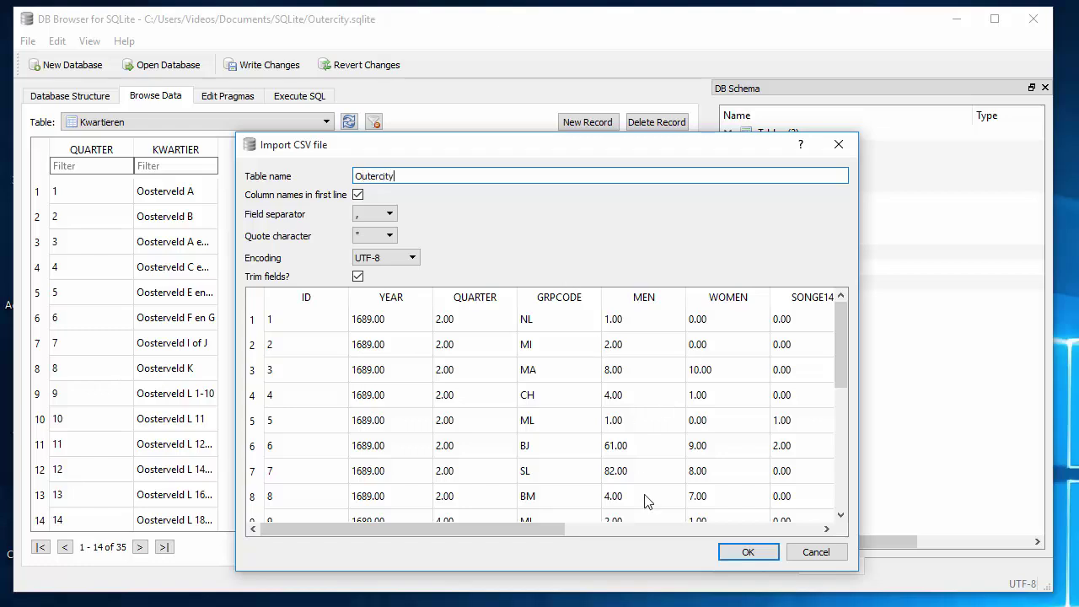
{"action": "left_click", "coordinate": [748, 551]}
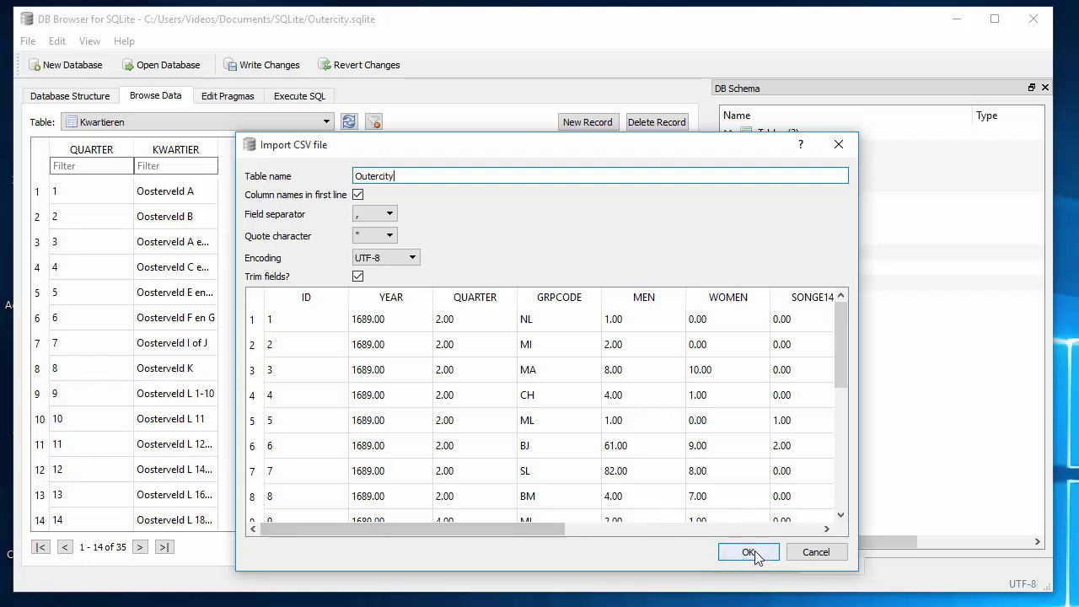
{"action": "left_click", "coordinate": [580, 334]}
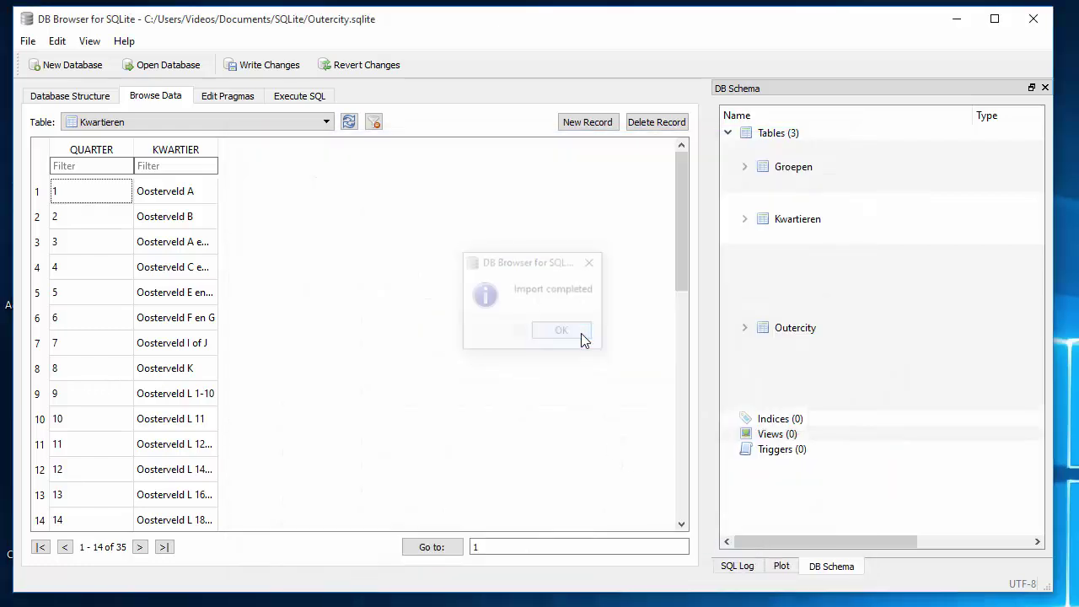
Display the records of the Outercity table and look across all its columns.
{"action": "left_click", "coordinate": [327, 123]}
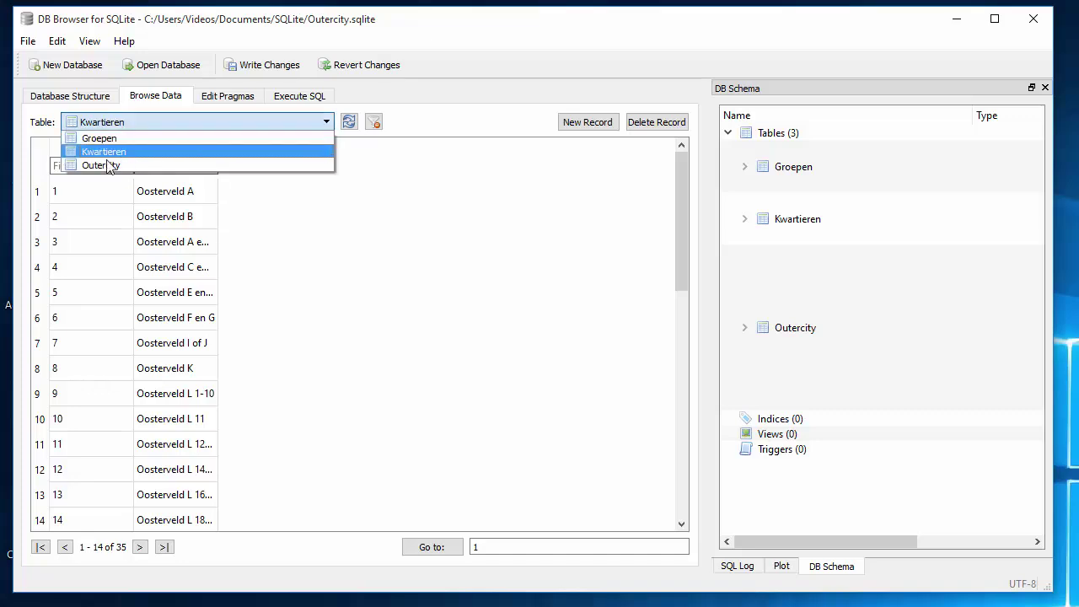
{"action": "left_click", "coordinate": [106, 165]}
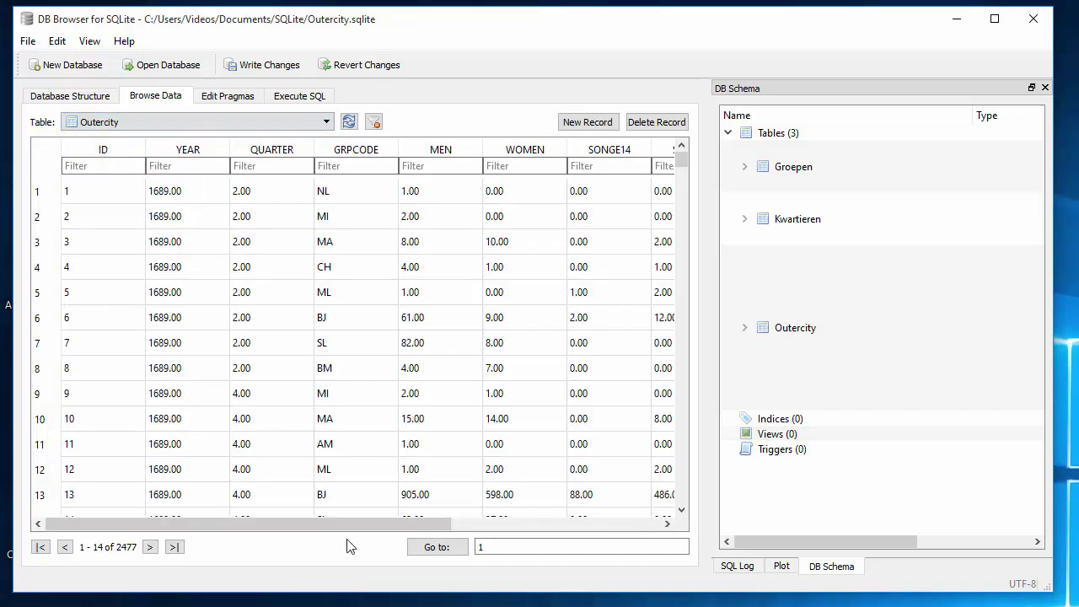
{"action": "left_click_drag", "start_coordinate": [348, 524], "coordinate": [607, 533]}
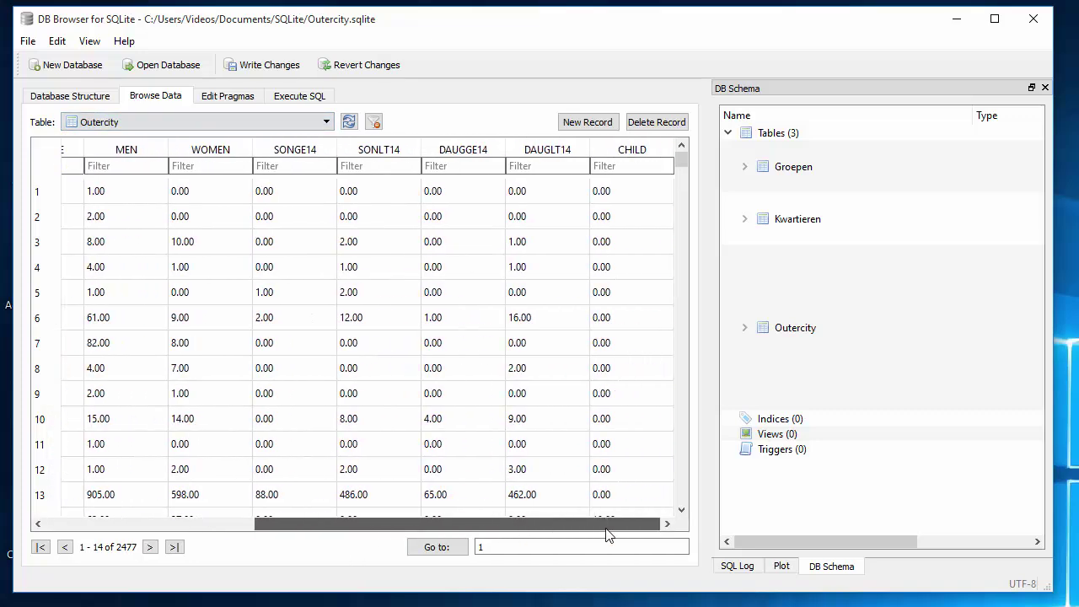
{"action": "left_click_drag", "start_coordinate": [531, 533], "coordinate": [305, 534]}
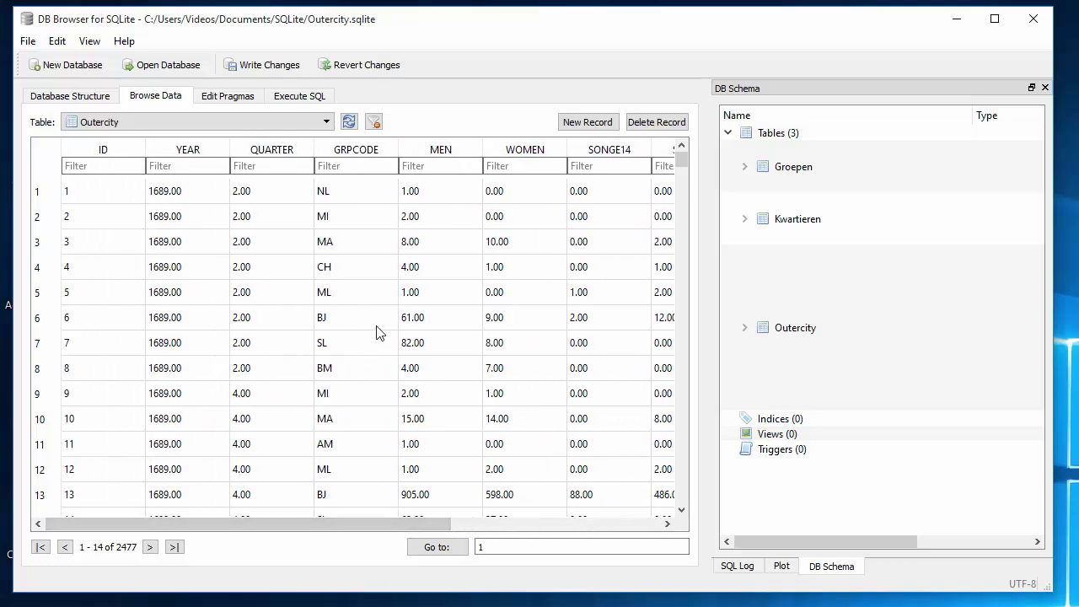